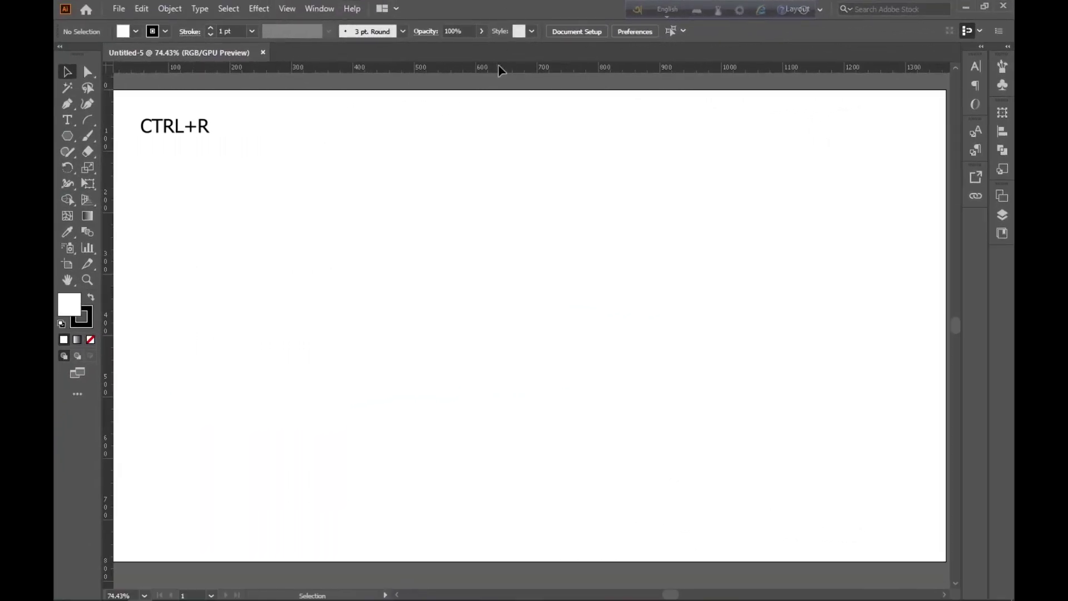
Drag horizontal and vertical guides that cross on the artboard, then pick the Ellipse Tool.
drag(499, 71, 476, 341)
drag(112, 381, 508, 369)
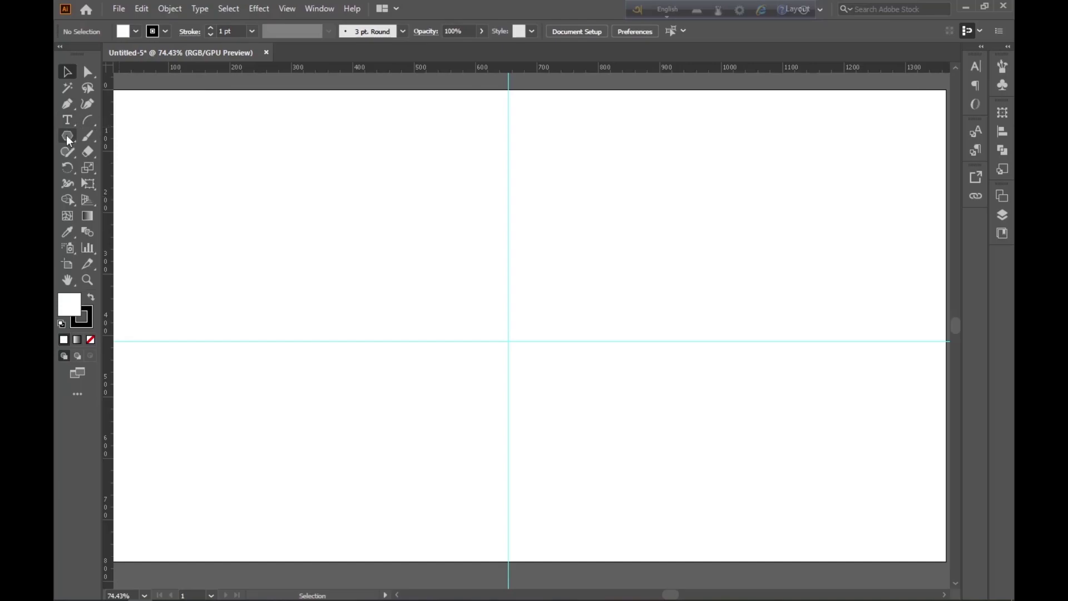
drag(67, 139, 137, 168)
Create a 500 px circle at the guide intersection.
click(507, 341)
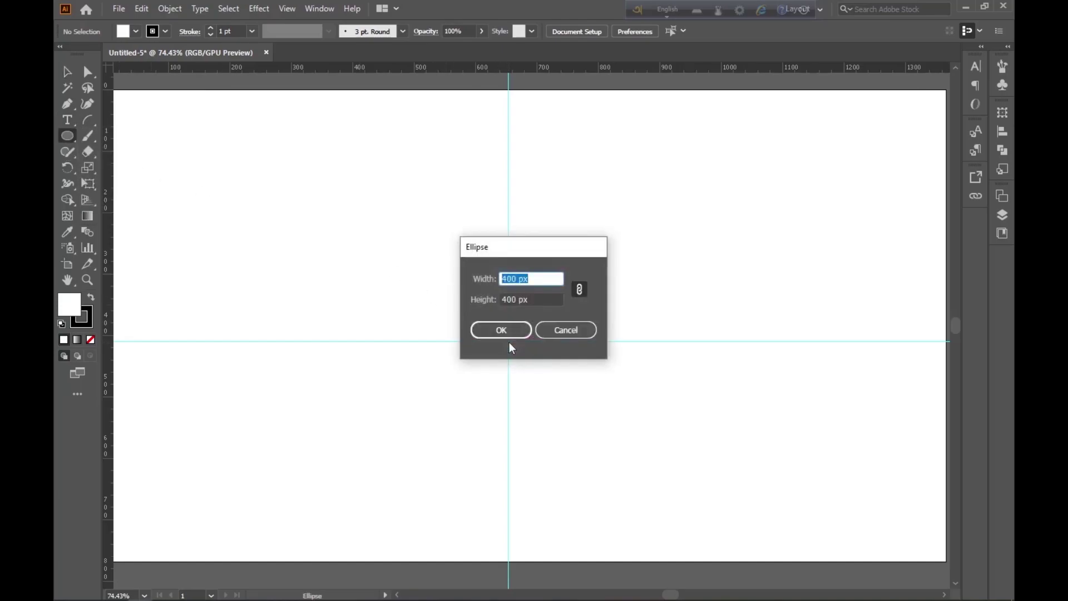
text(500)
click(514, 330)
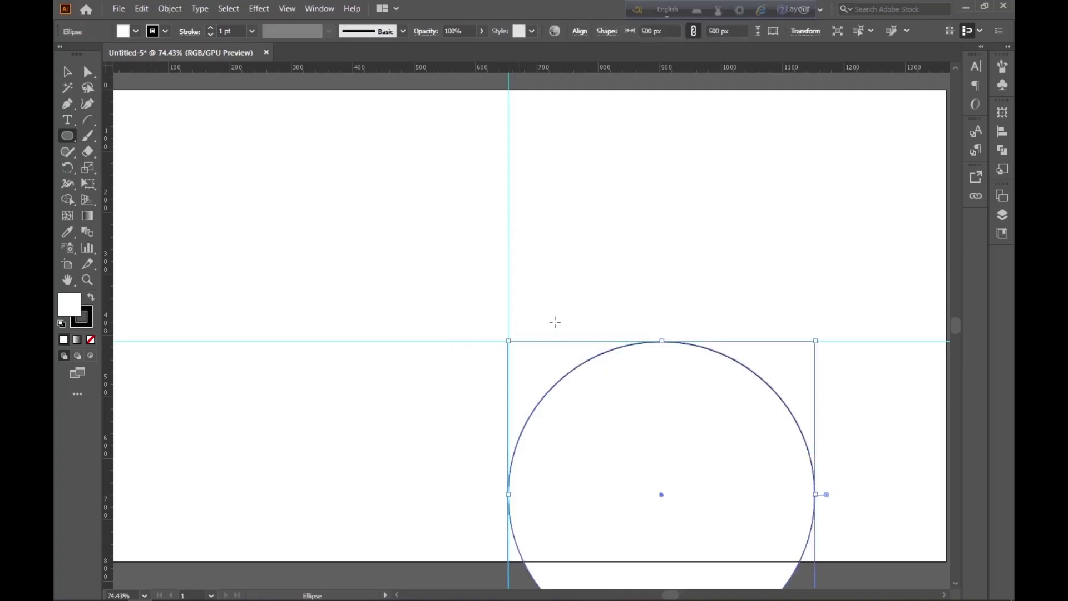
click(67, 71)
click(200, 205)
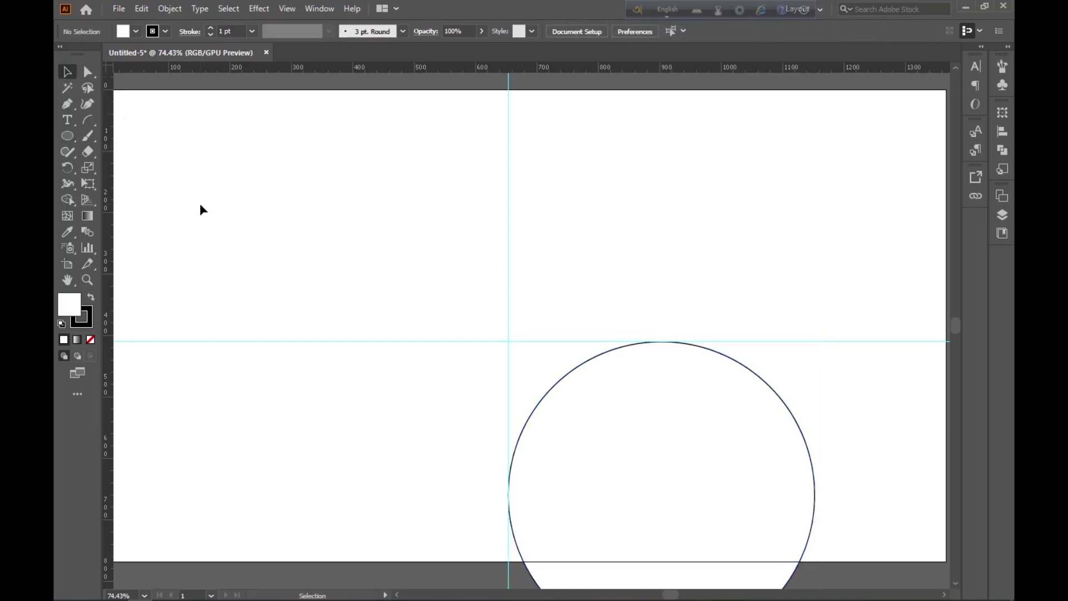
Draw a second, 100 px circle.
click(67, 137)
click(247, 198)
text(1)
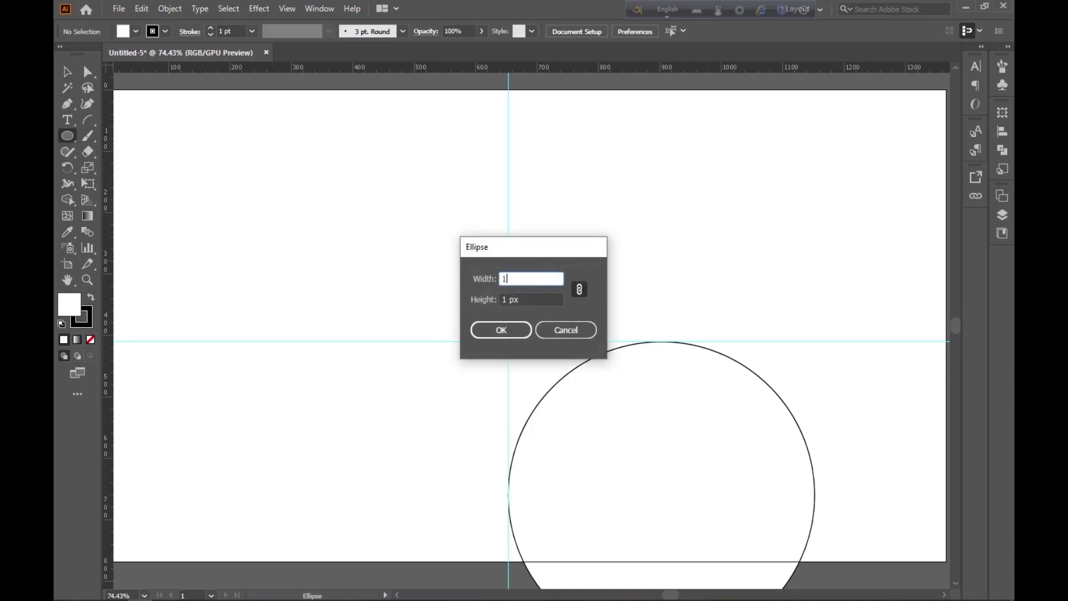
text(00)
click(504, 329)
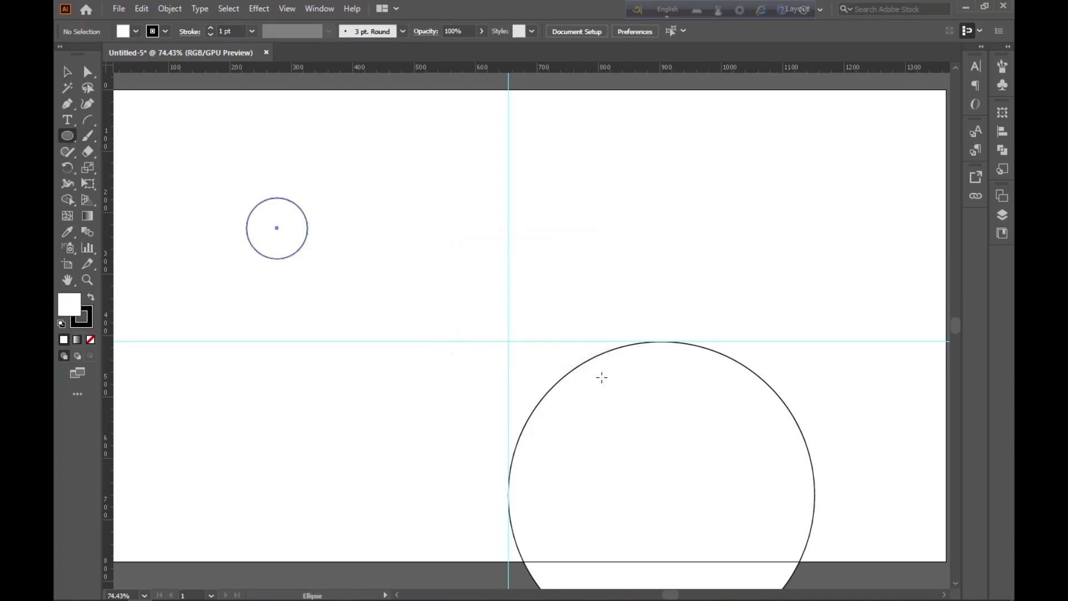
Centre the 500 px circle on the guide crossing and set its fill to None.
key(v)
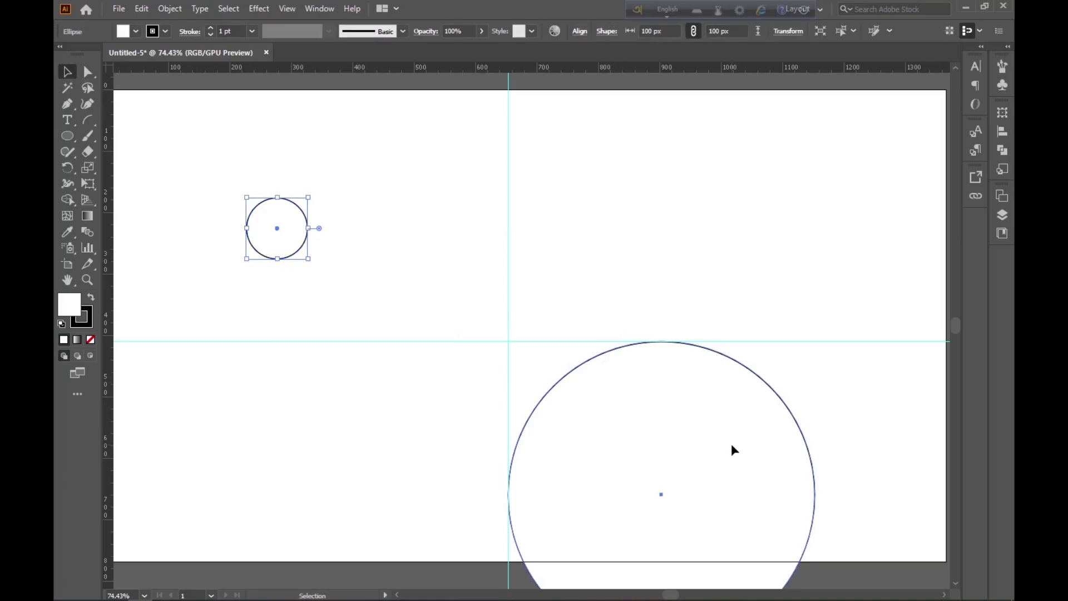
drag(732, 448, 578, 289)
click(135, 31)
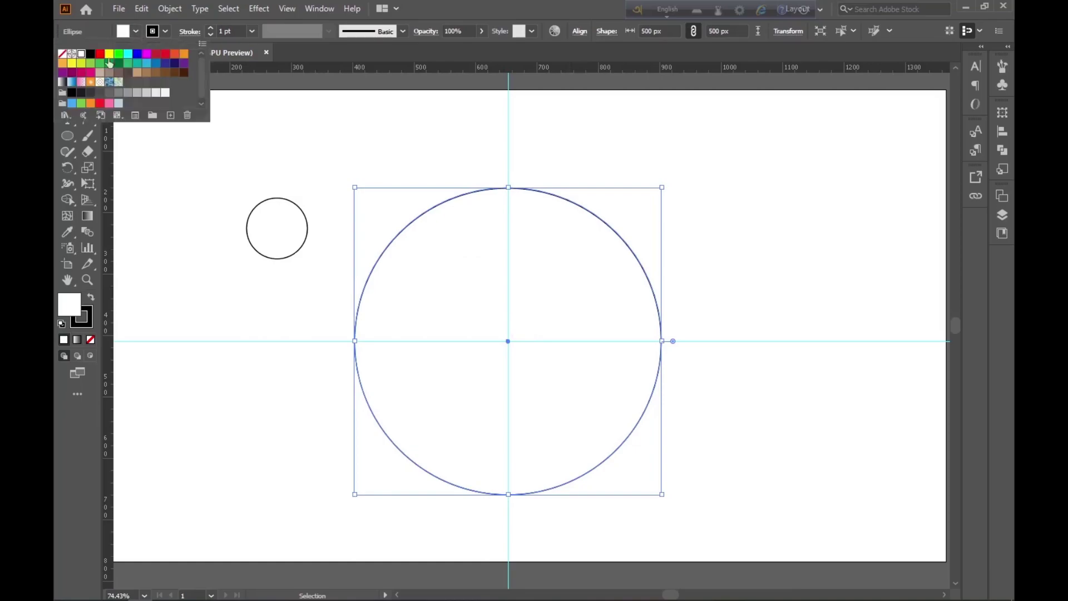
click(63, 54)
click(146, 159)
click(193, 174)
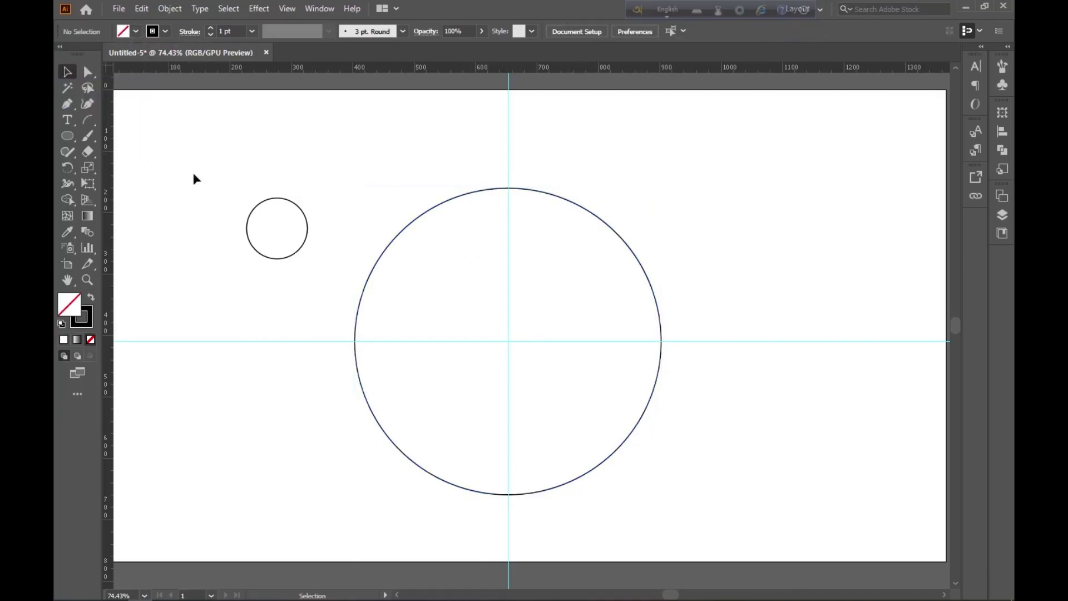
Set the 100 px circle's fill to None as well.
click(284, 200)
click(136, 31)
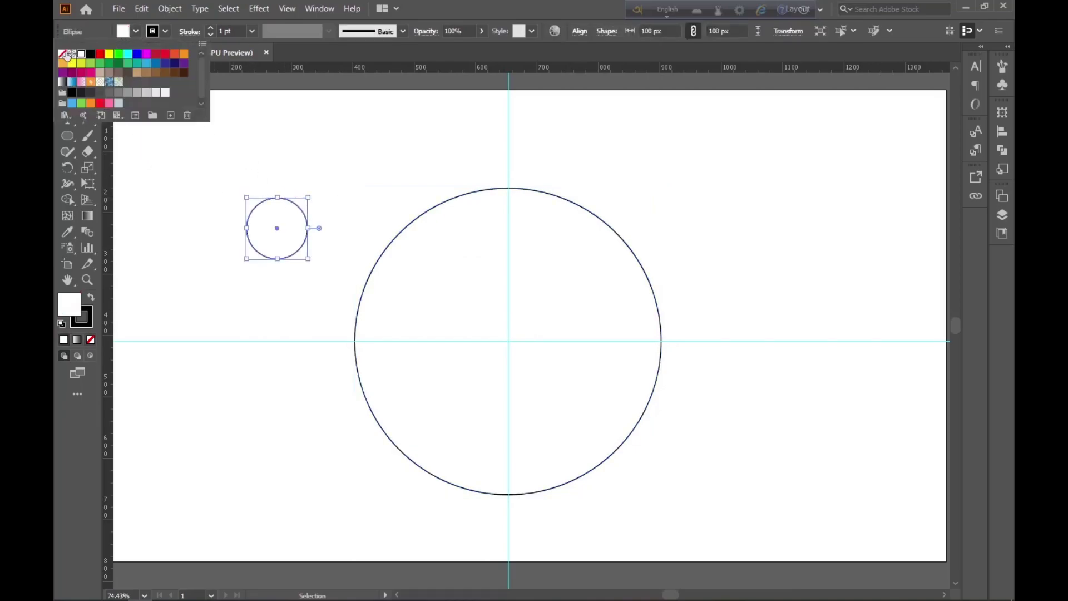
click(63, 54)
click(163, 167)
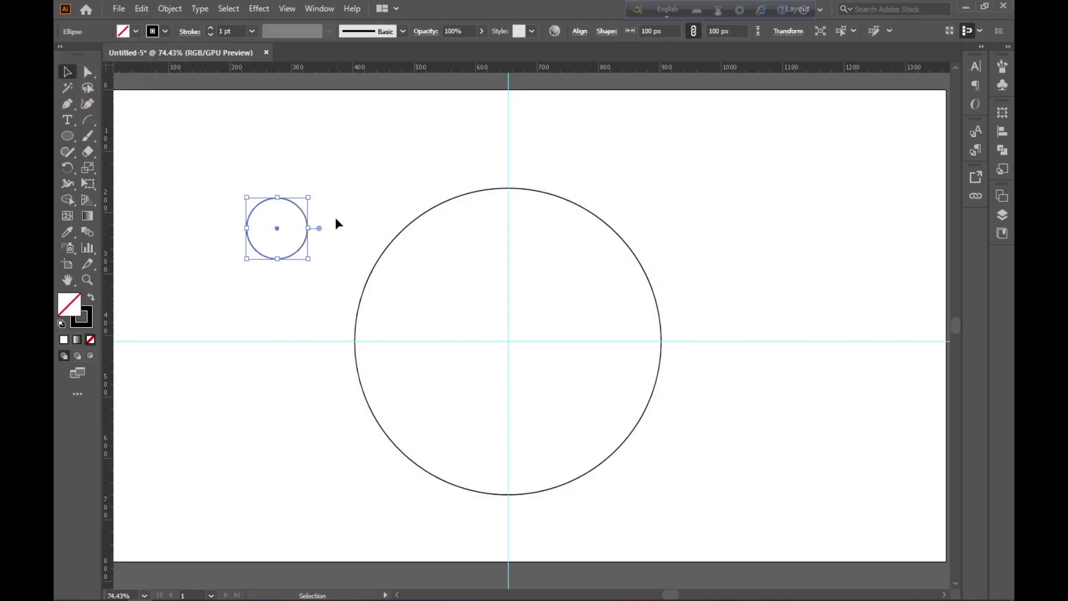
key(alt)
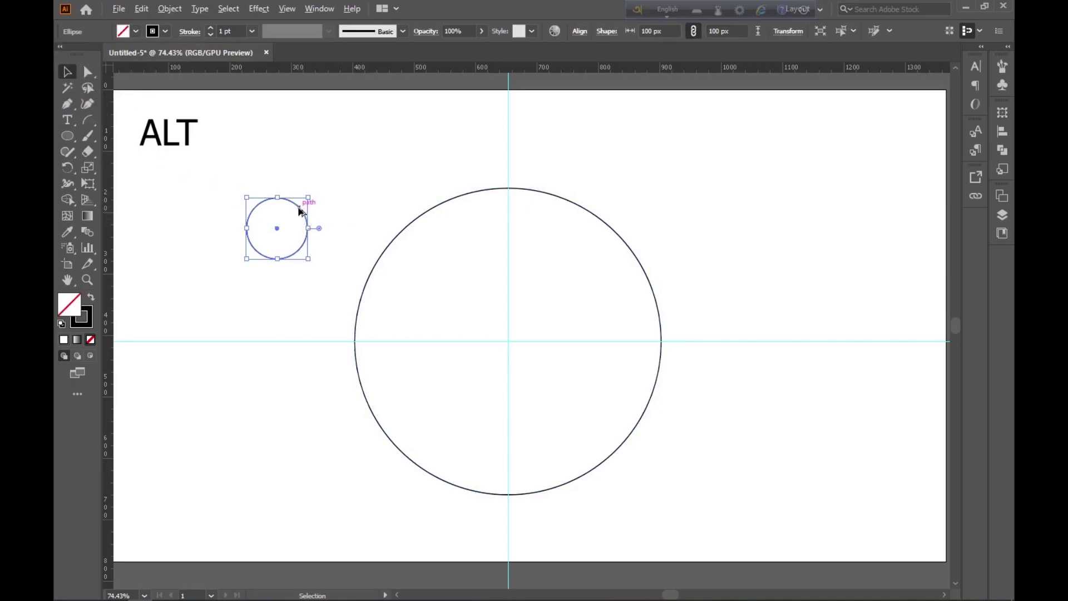
Put 100 px circles on the big circle's top and right edges, and centre a 400 px circle inside.
drag(298, 206, 653, 324)
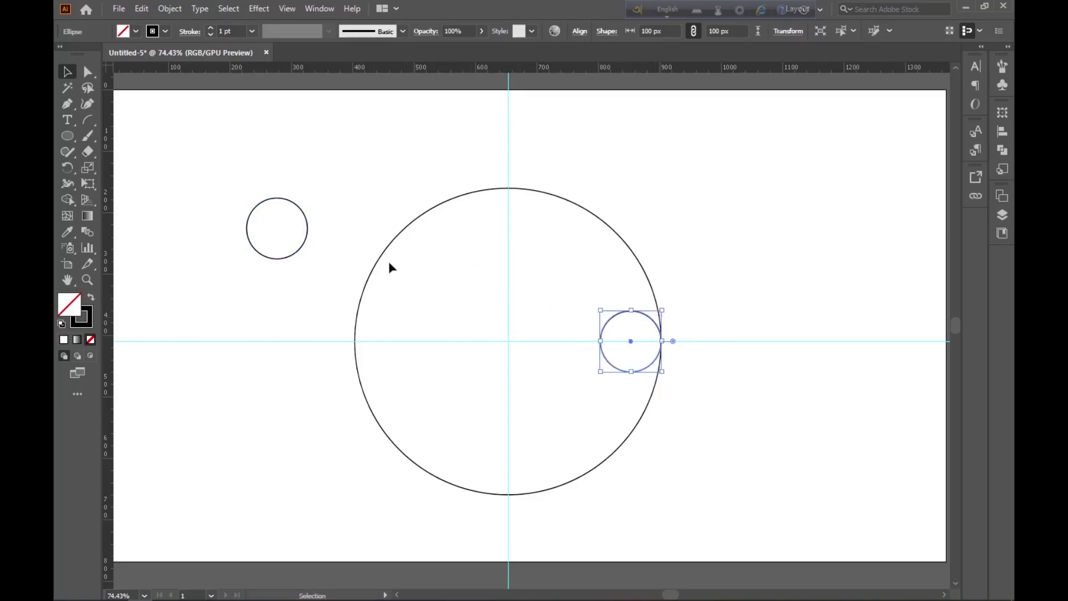
drag(308, 249, 531, 236)
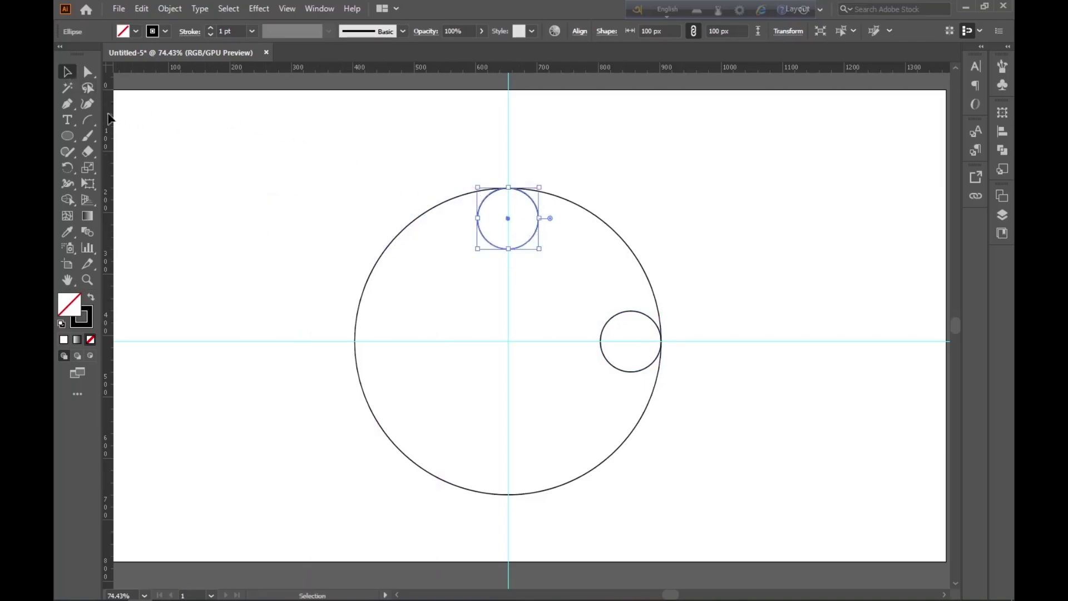
key(l)
click(236, 166)
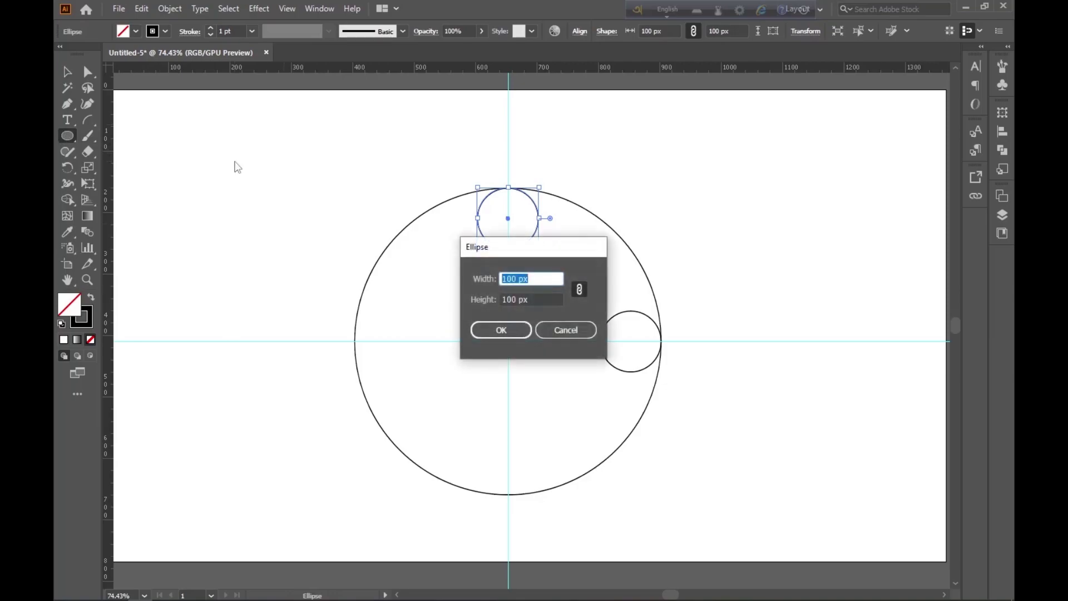
text(400)
click(501, 330)
key(v)
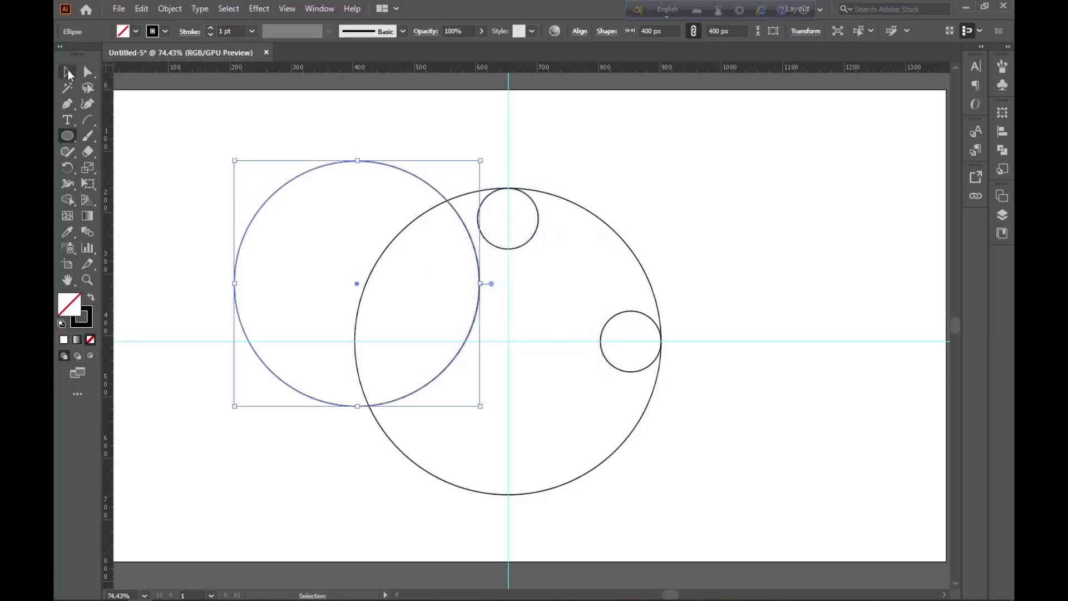
mouse_move(398, 171)
mouse_down()
mouse_move(488, 219)
mouse_move(549, 227)
mouse_up()
click(349, 144)
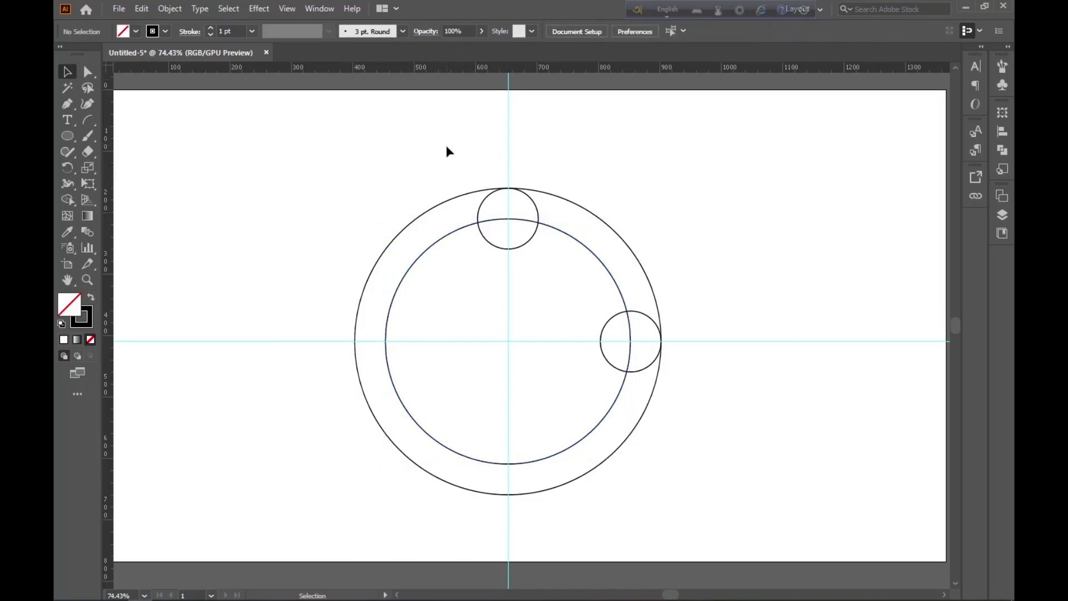
Rotate all circles 45° so the small circles sit at upper left and upper right.
drag(447, 152, 702, 467)
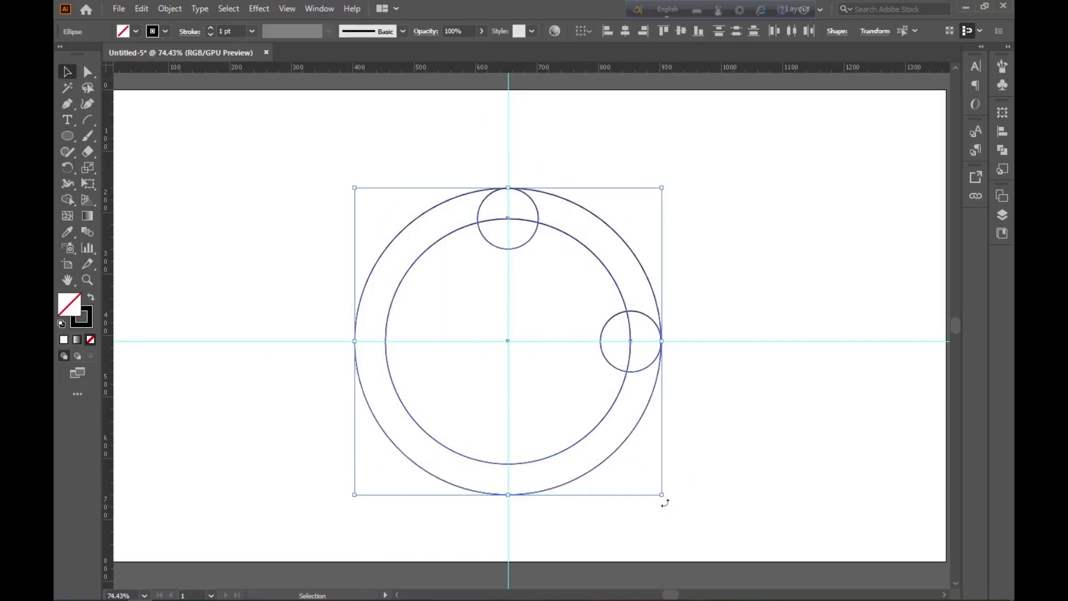
drag(665, 503, 699, 418)
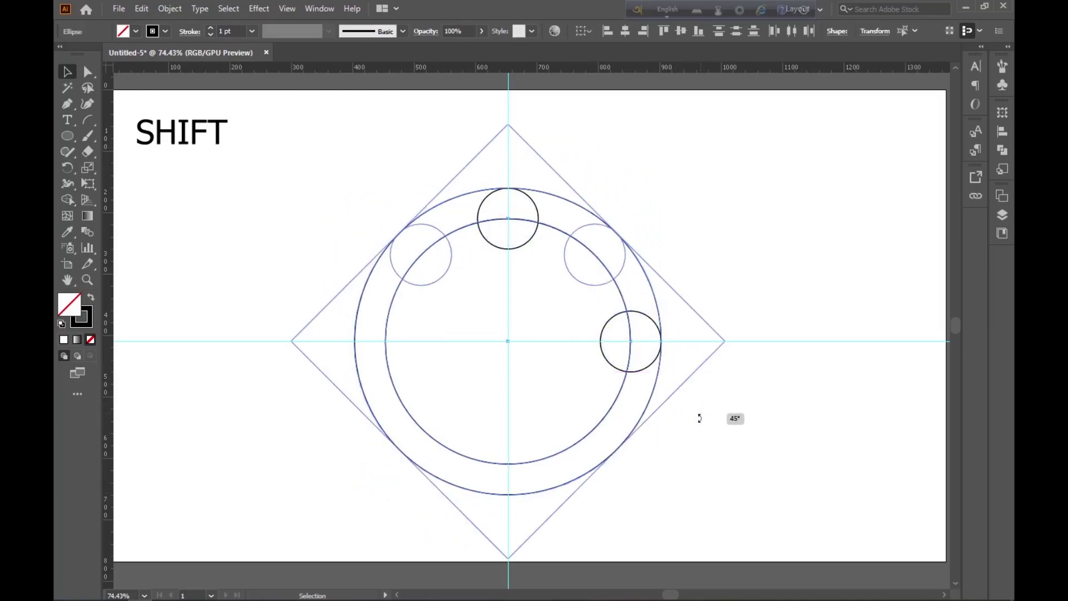
drag(699, 418, 717, 359)
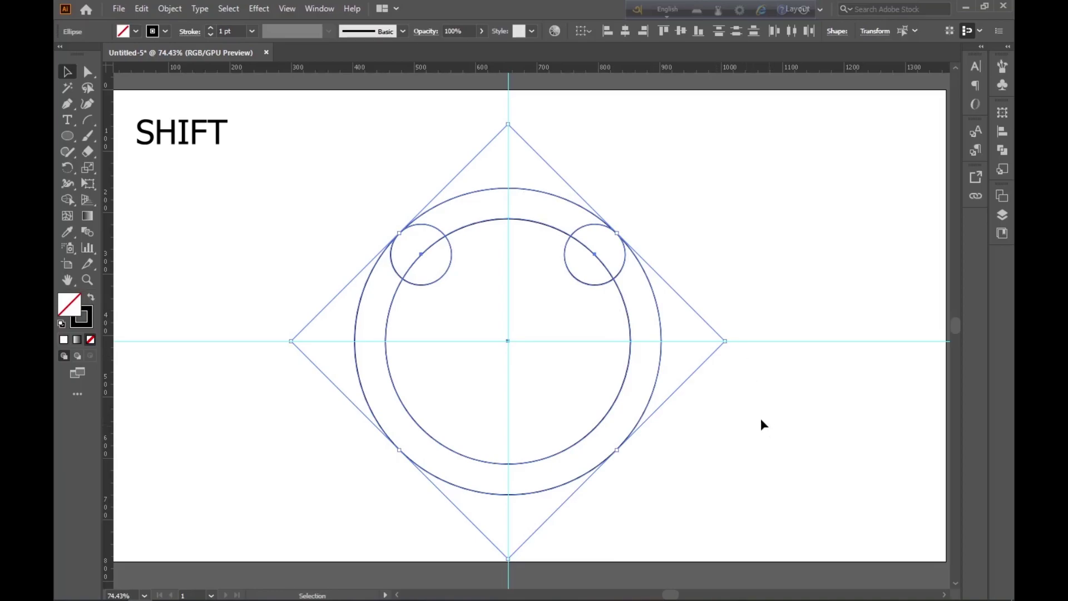
click(156, 127)
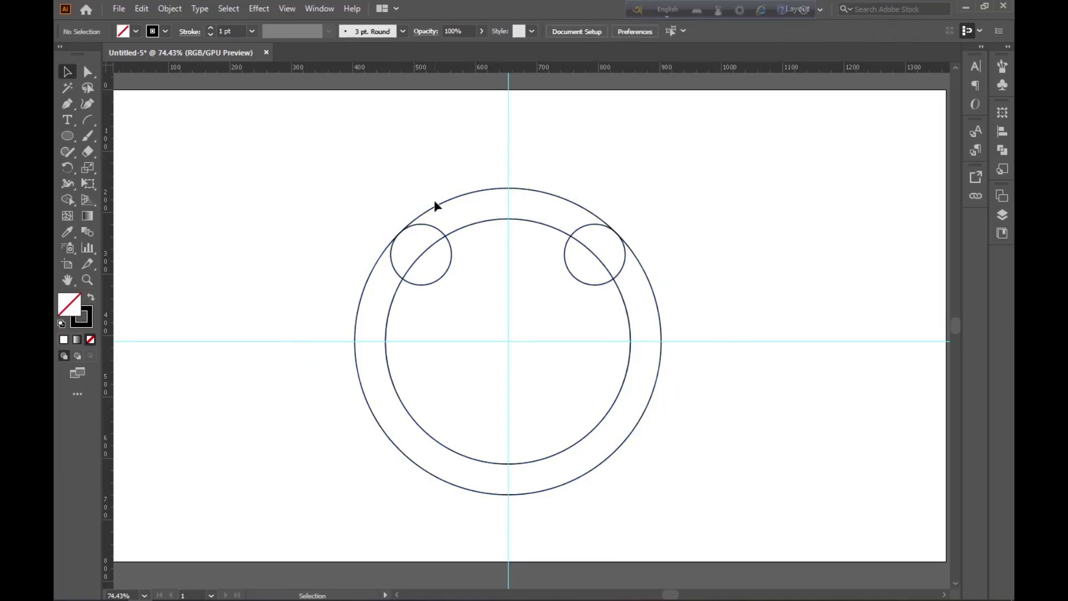
Draw an upright pentagon centred on the guides inside the 400 px circle.
click(67, 139)
click(134, 186)
key(shift+alt)
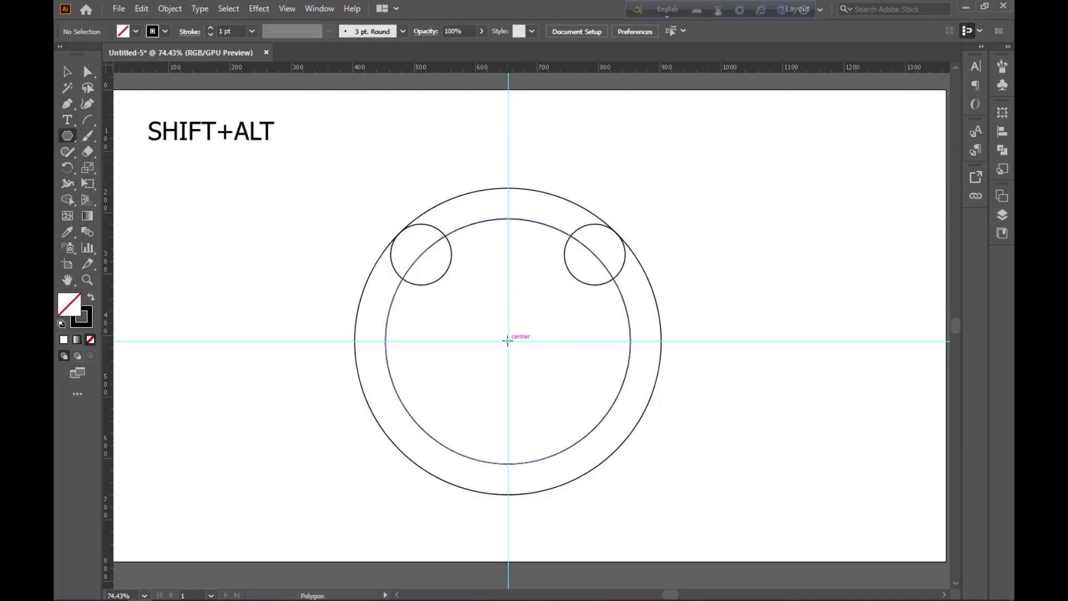
drag(508, 341, 519, 218)
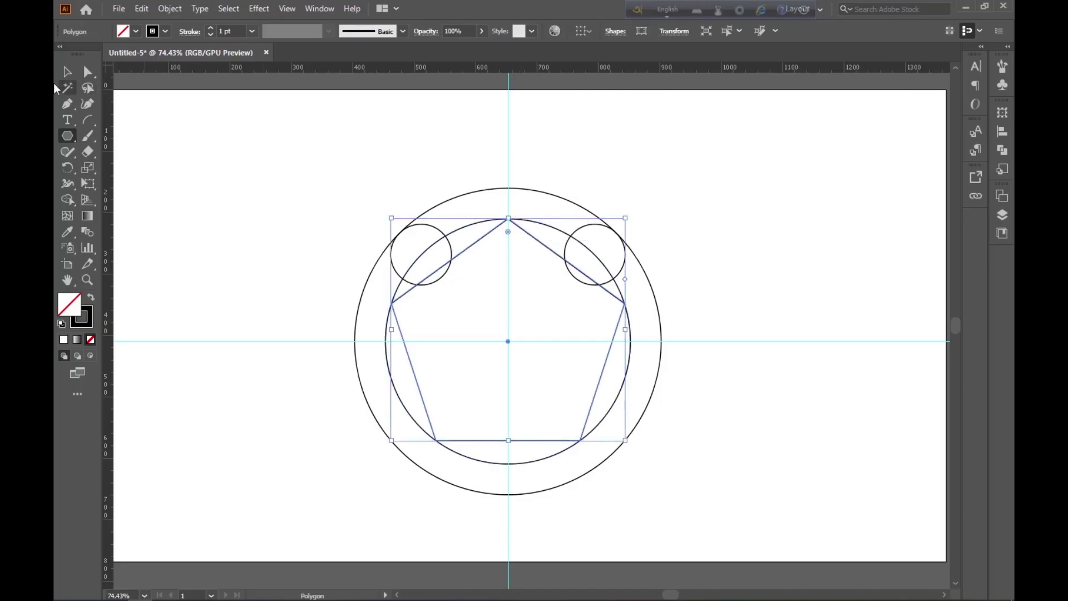
Zoom in to check the corner circles, fit the artboard, and select all construction paths.
click(66, 74)
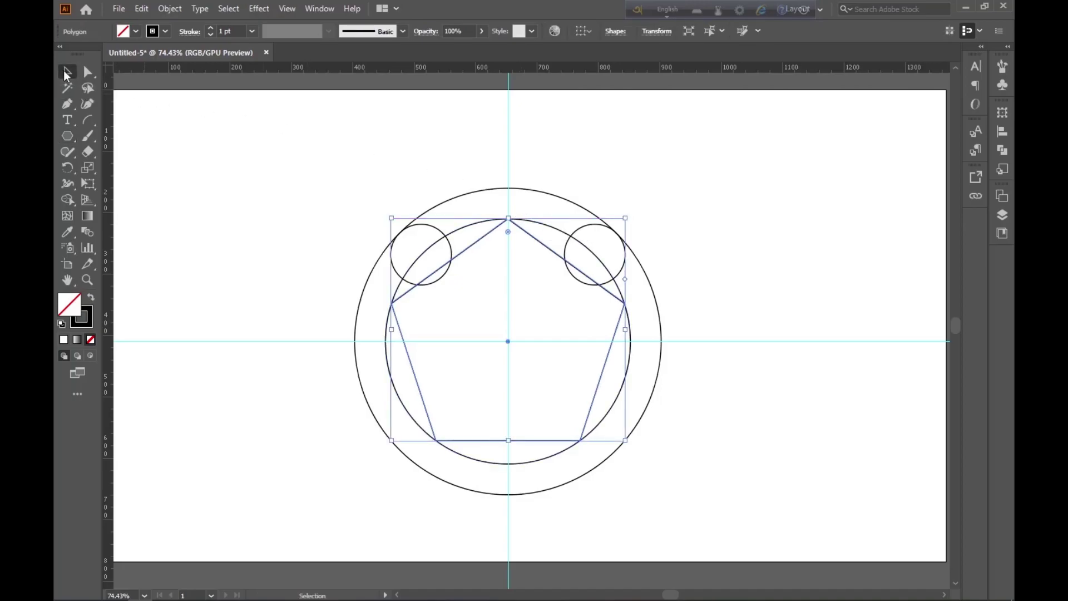
scroll(489, 167, up, 1)
scroll(523, 178, up, 1)
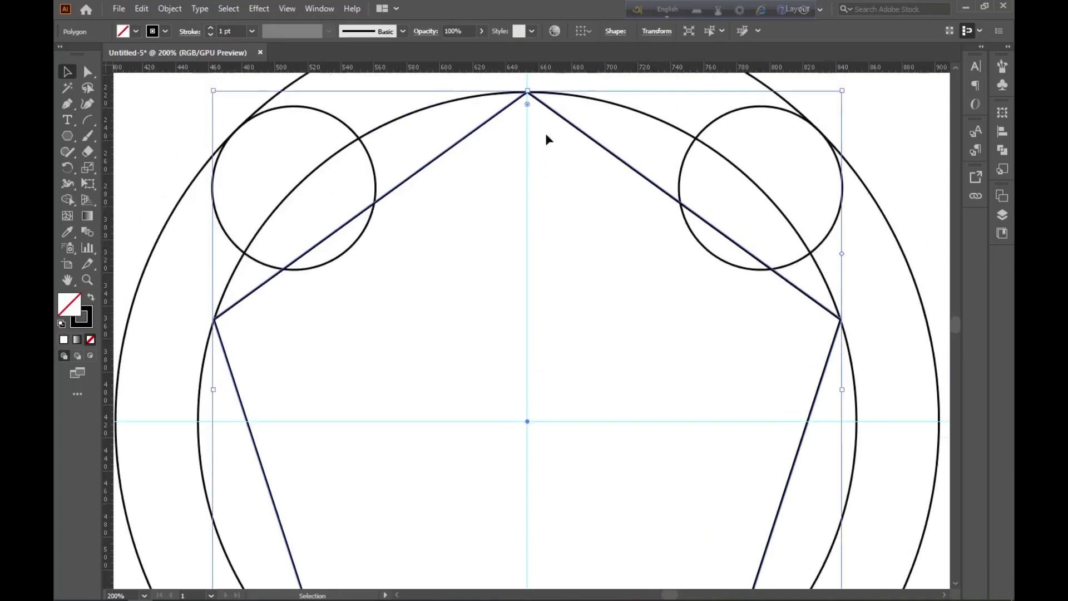
scroll(540, 130, up, 1)
click(350, 90)
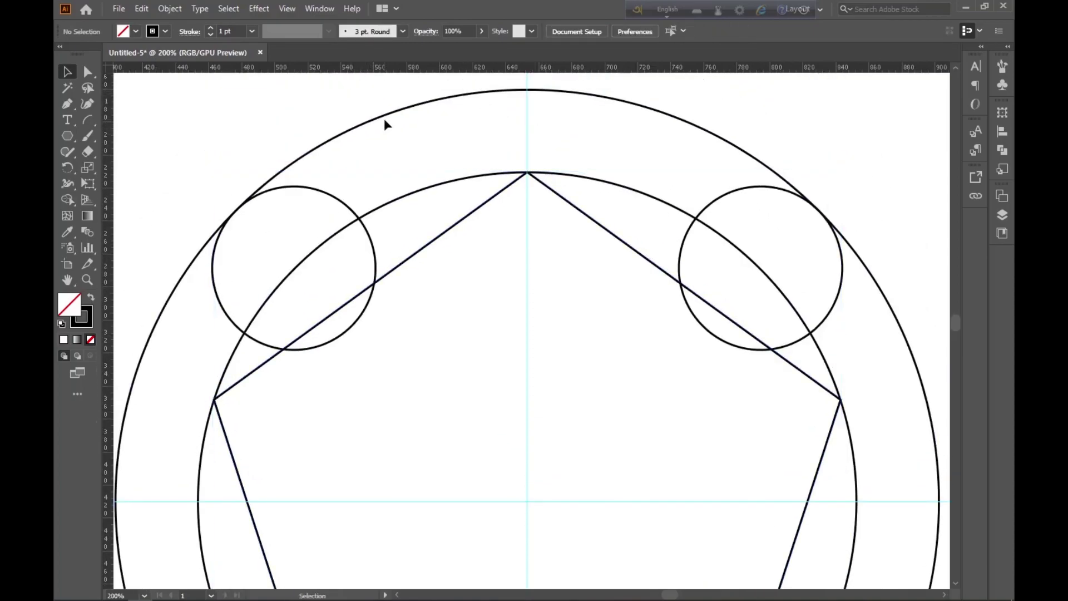
scroll(428, 134, down, 1)
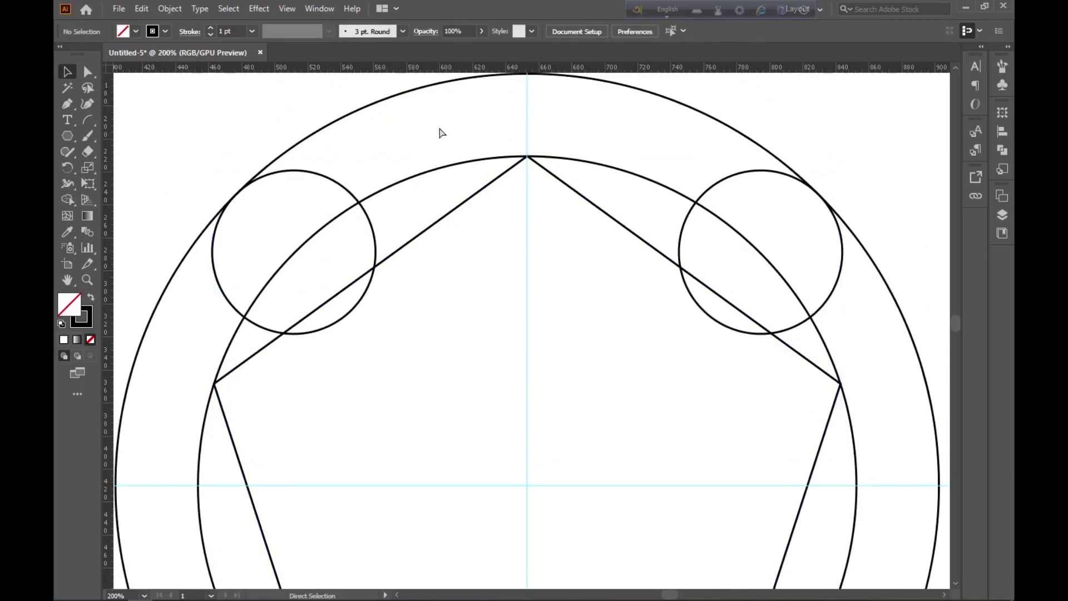
key(ctrl+0)
drag(337, 148, 712, 365)
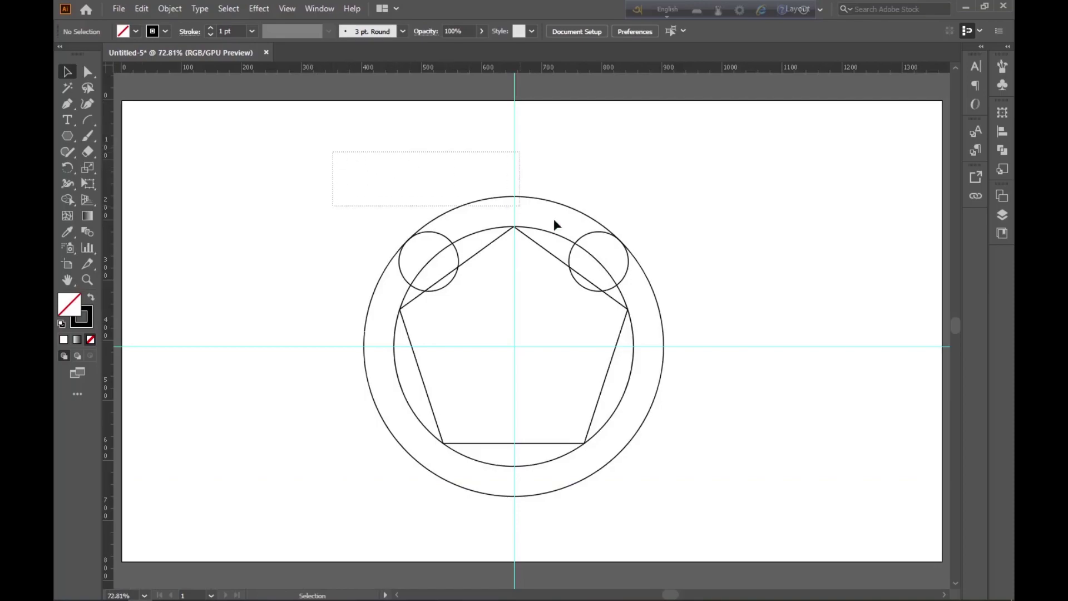
Merge the top ring band and both small circles into a black shape with Shape Builder.
click(67, 200)
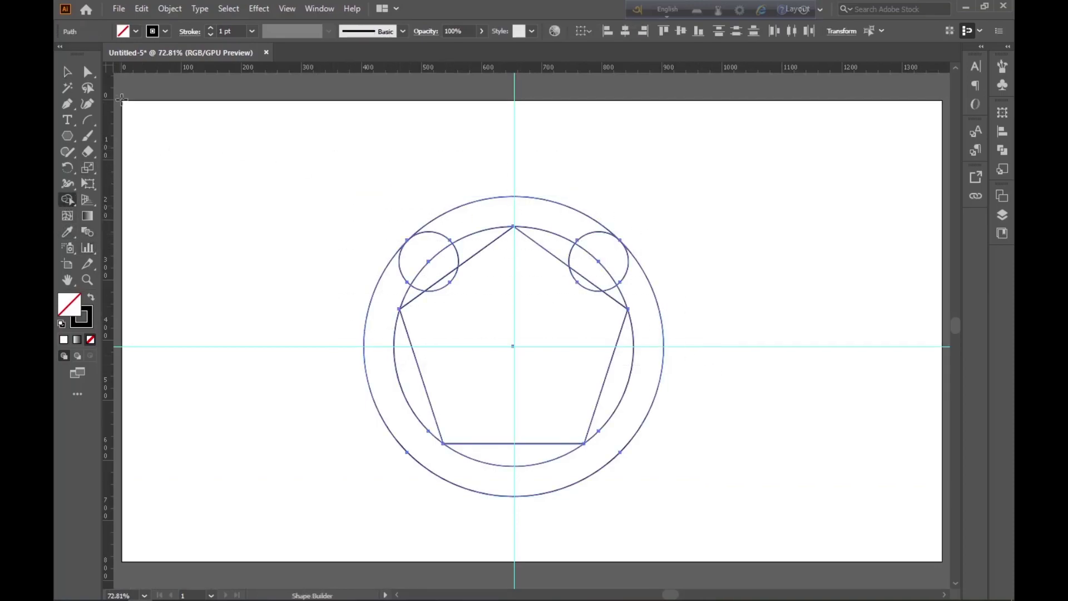
click(135, 31)
click(90, 55)
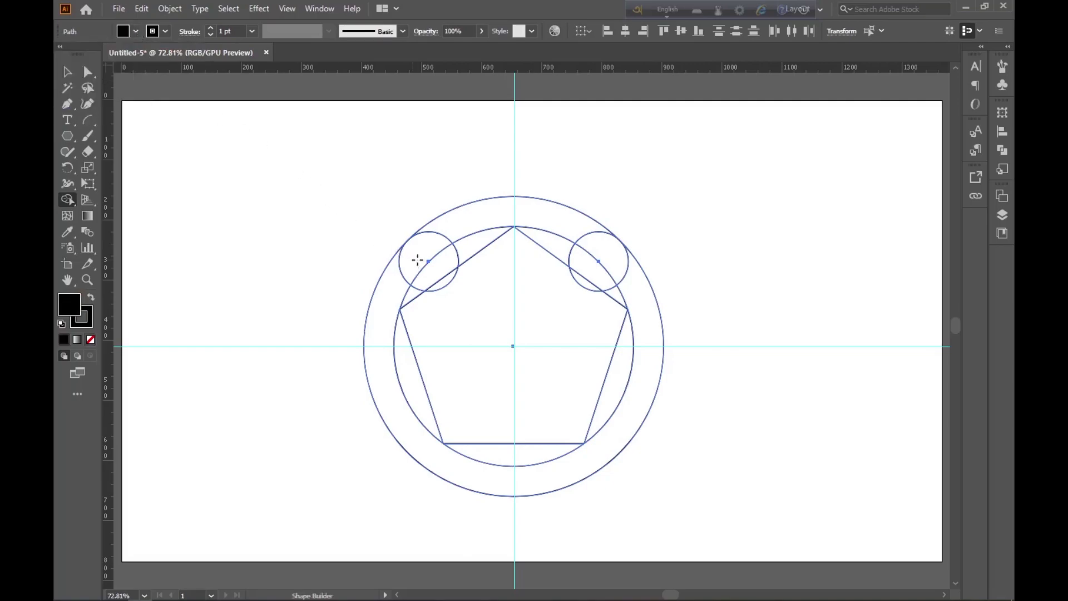
drag(426, 251, 600, 271)
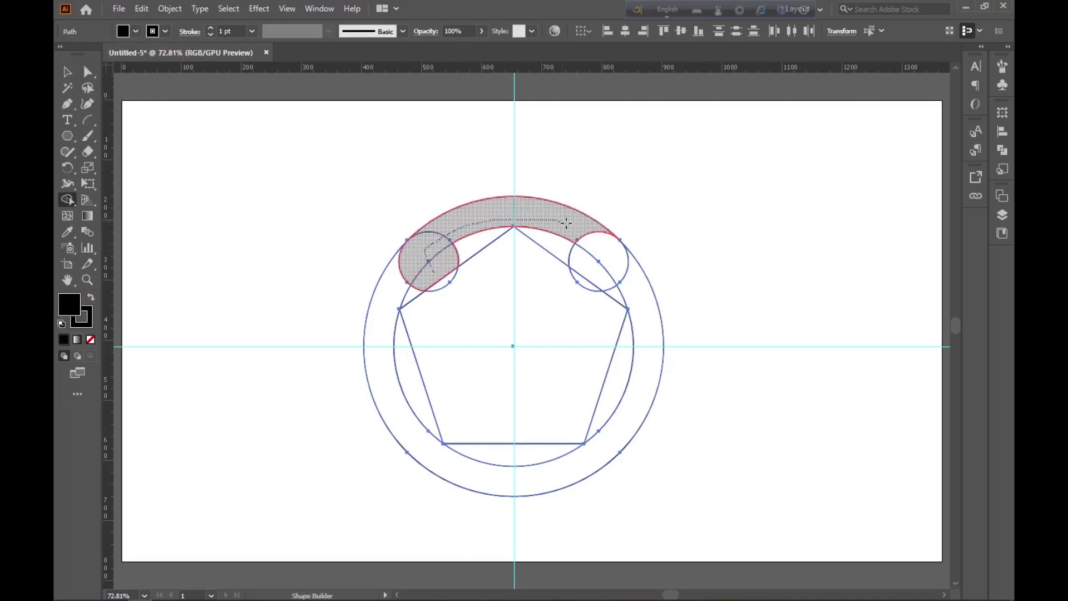
Move the handset aside, delete the leftover ring and pentagon pieces, and move it back.
click(67, 72)
click(357, 200)
drag(443, 237, 712, 170)
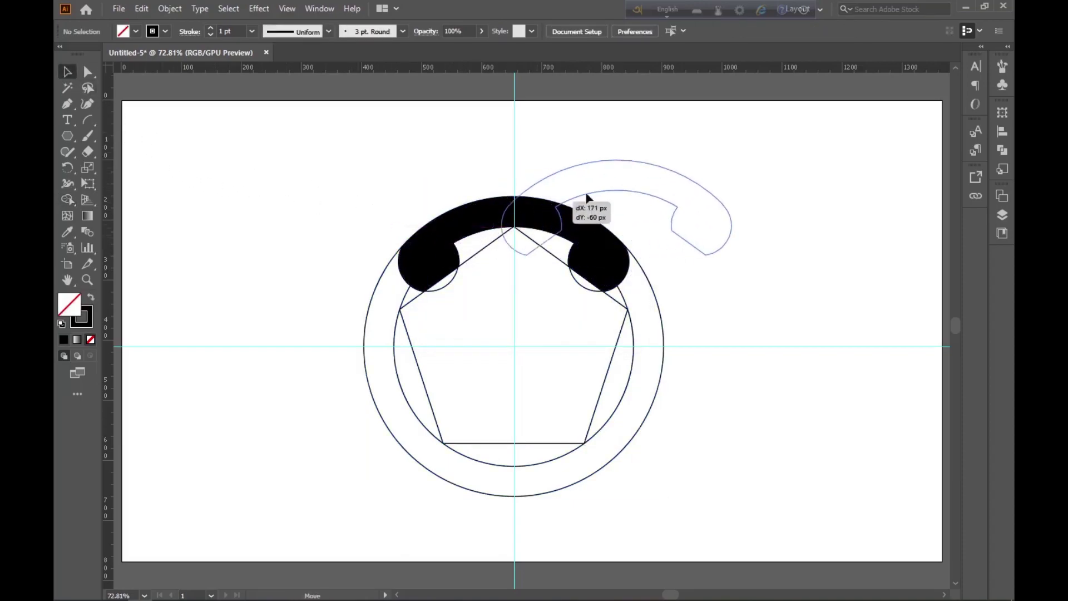
drag(352, 204, 646, 526)
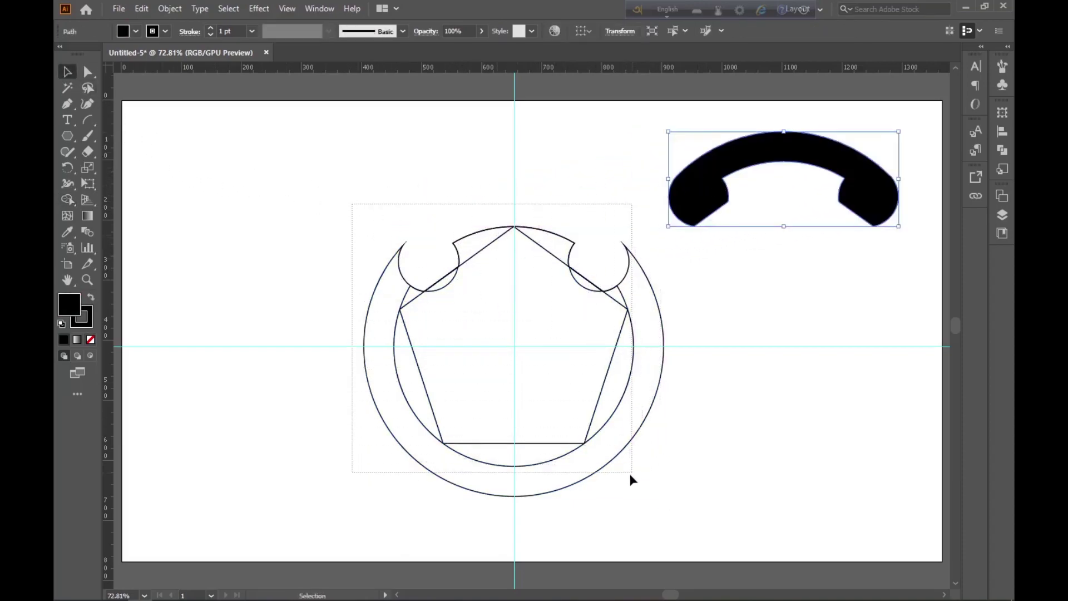
key(Delete)
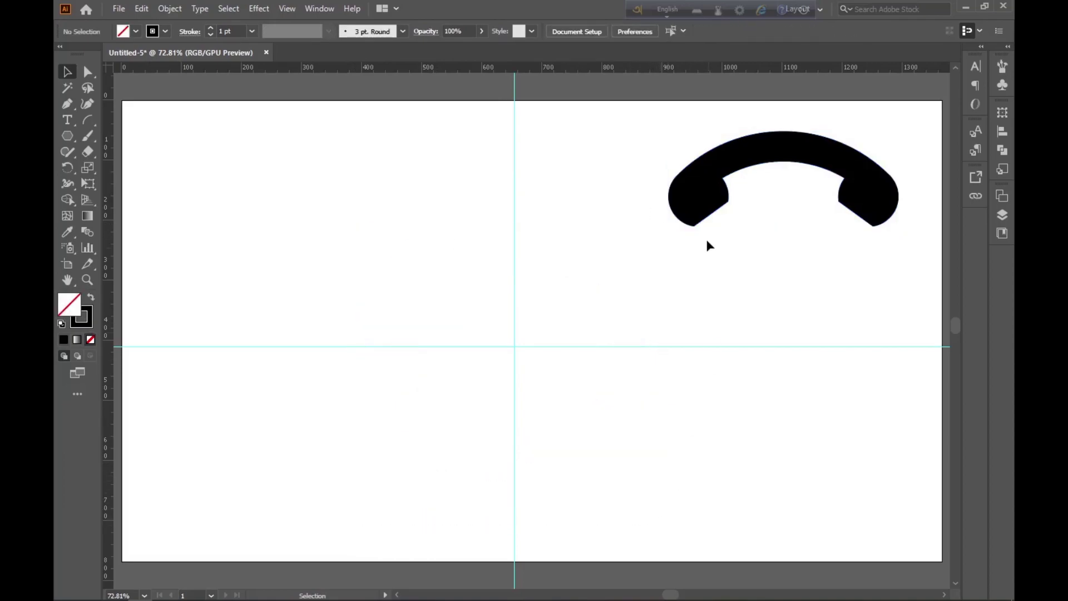
mouse_move(680, 199)
mouse_down()
mouse_move(455, 303)
mouse_move(429, 278)
mouse_up()
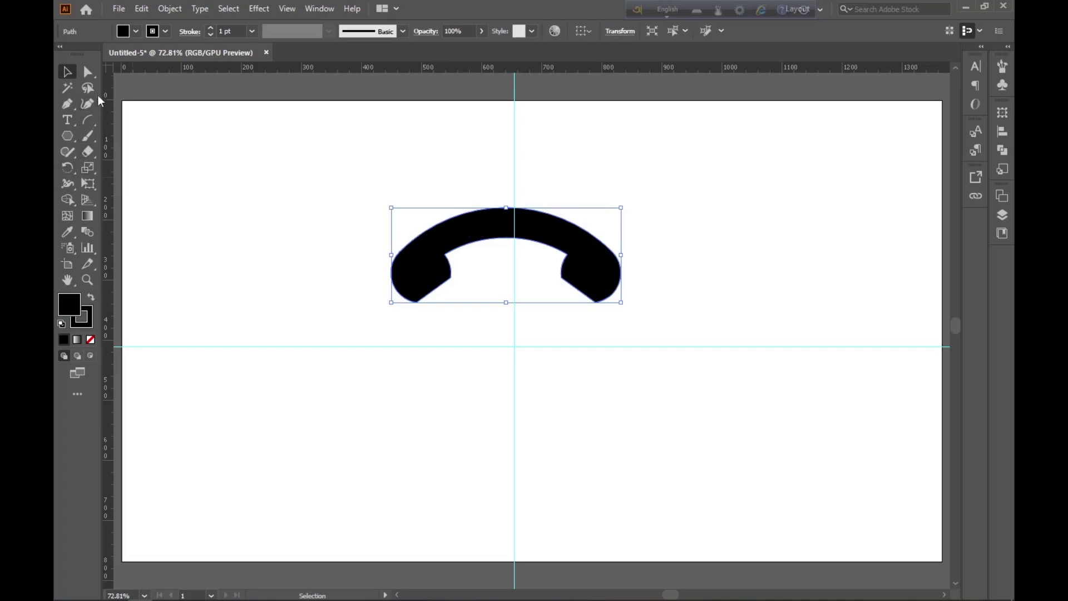
click(87, 74)
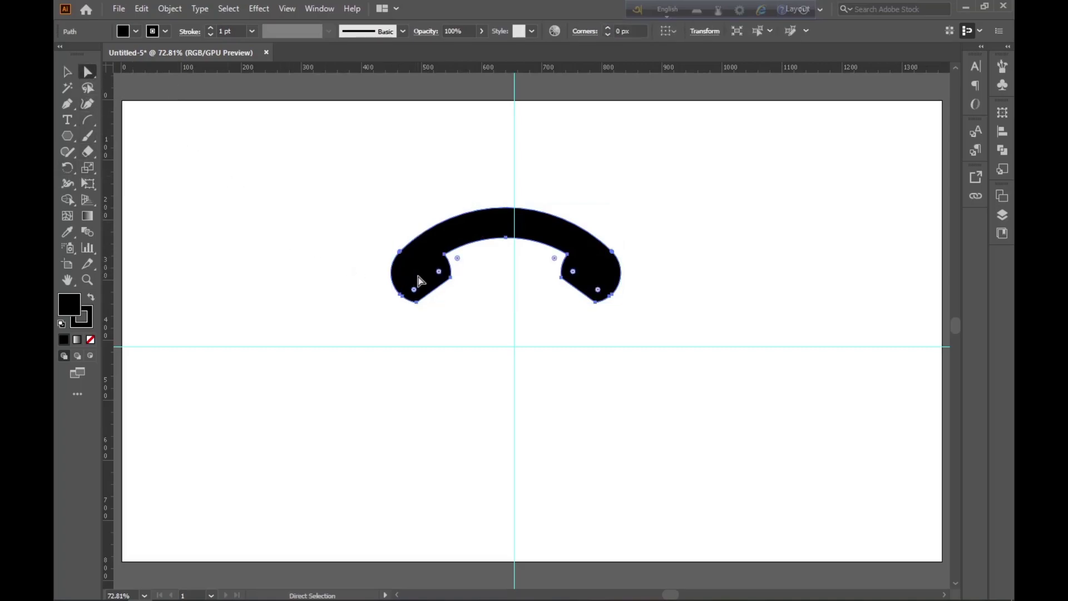
Round the handset's end corner anchors to about a 14 px radius.
key(ctrl+plus)
key(ctrl+plus)
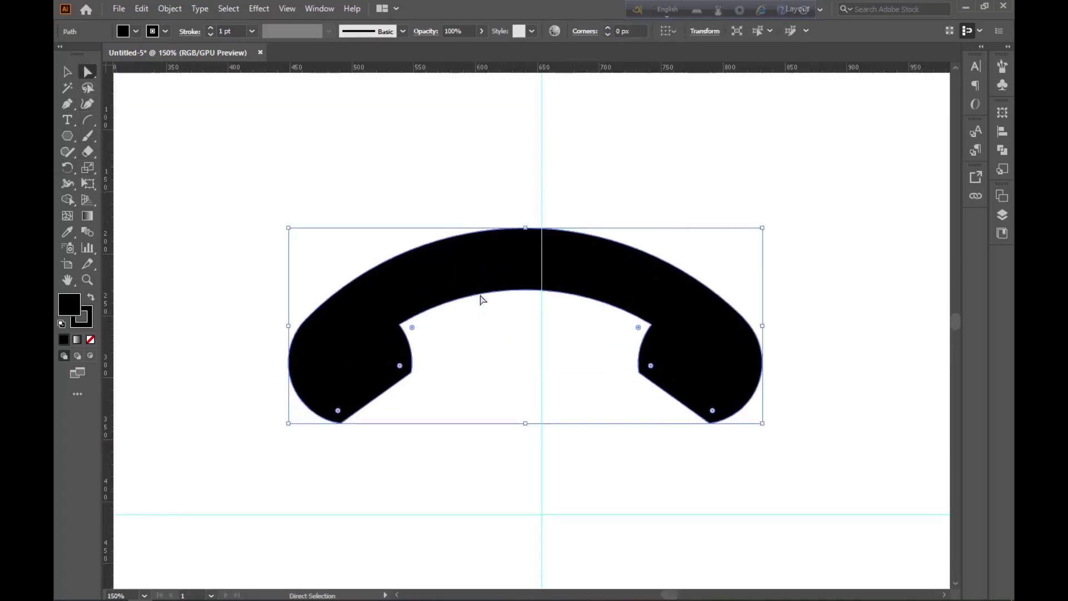
key(shift)
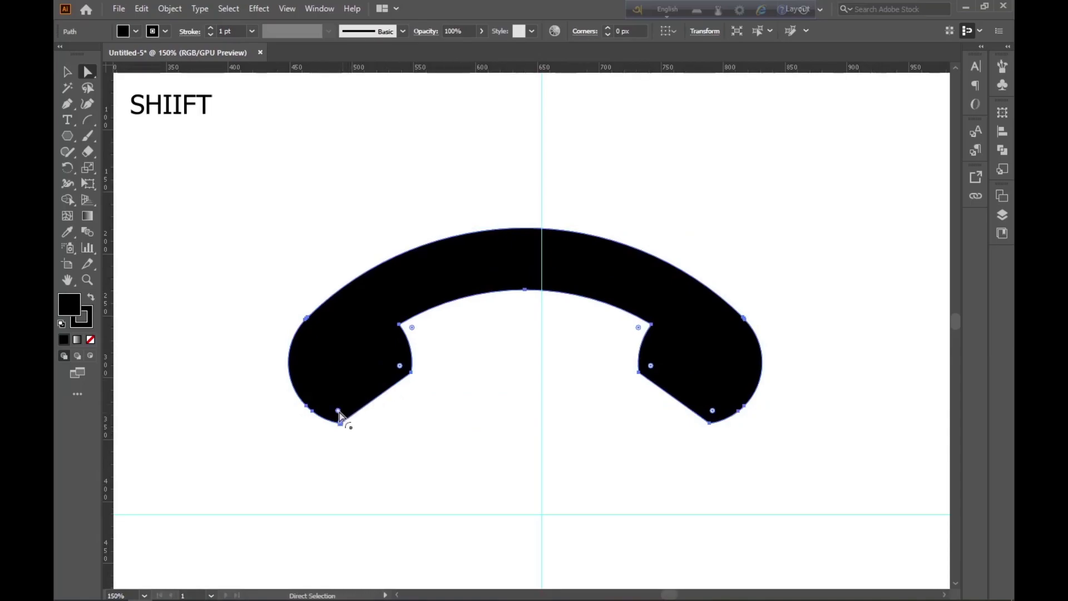
shift+click(639, 372)
shift+click(710, 422)
drag(713, 410, 714, 405)
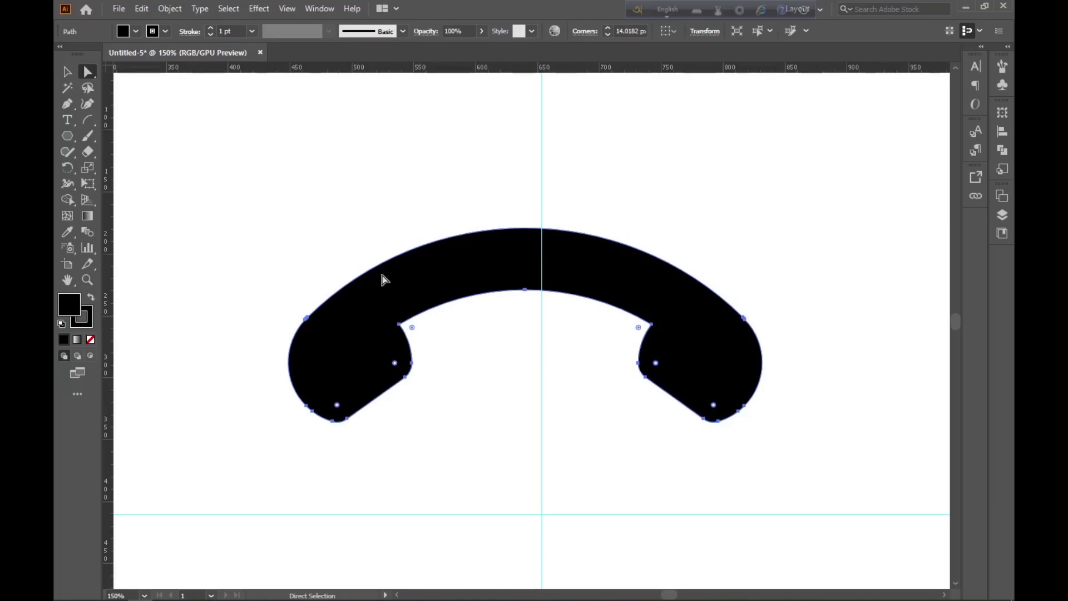
click(75, 78)
click(174, 139)
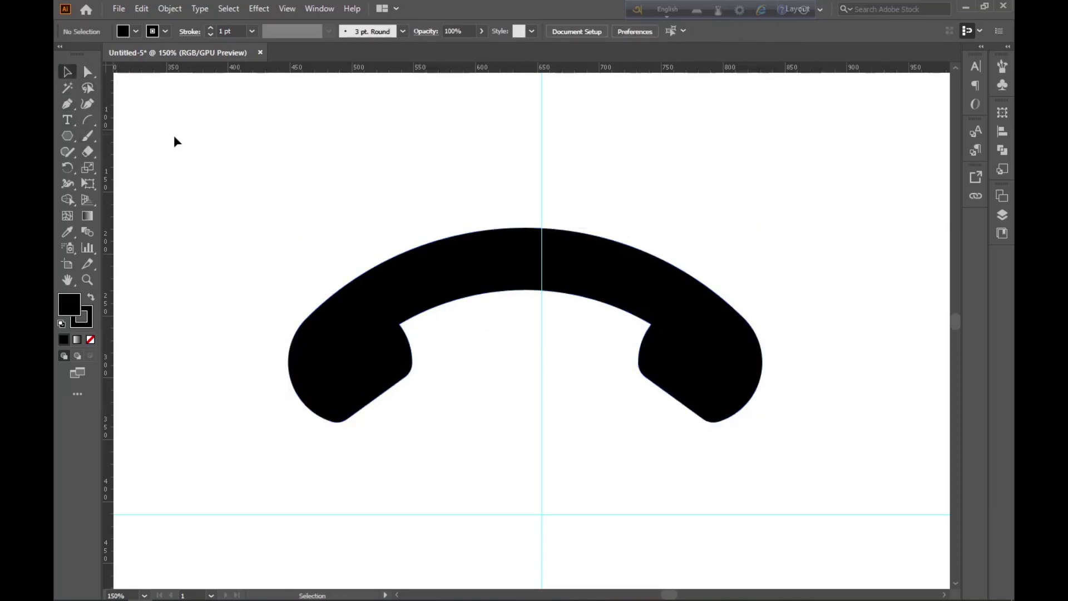
click(378, 300)
Rotate the handset 135° and move it lower on the artboard.
drag(766, 425, 776, 398)
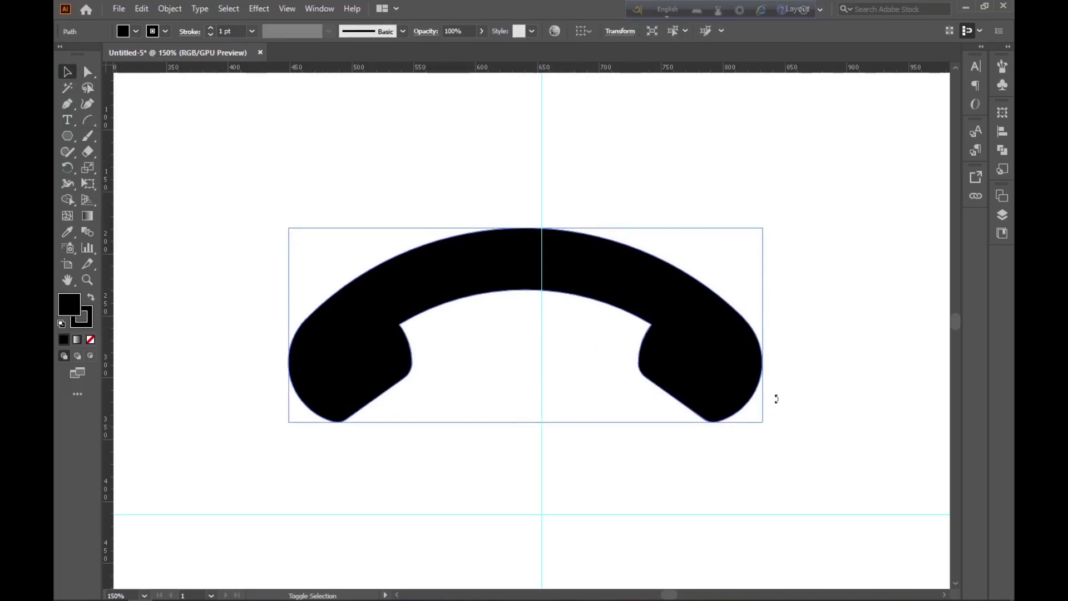
drag(776, 359, 442, 189)
scroll(508, 232, down, 3)
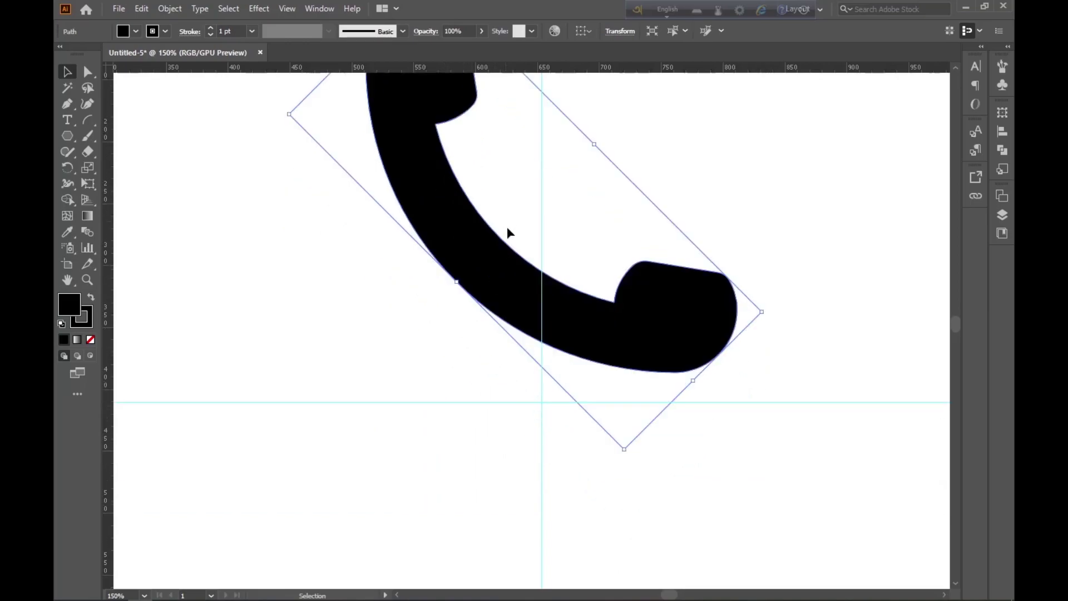
drag(493, 317, 488, 379)
key(ctrl+0)
click(602, 276)
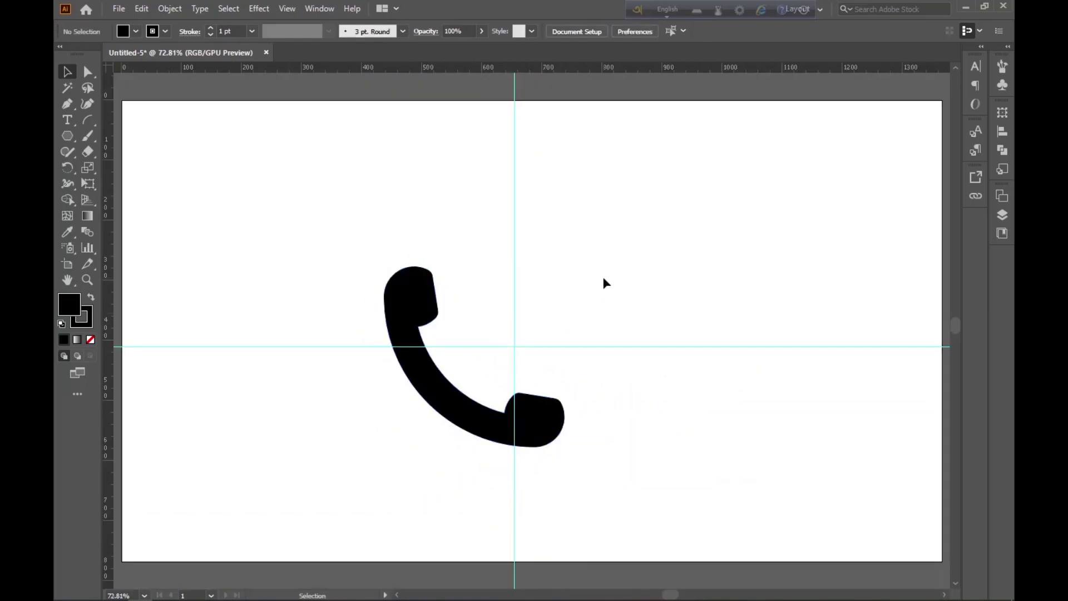
drag(84, 124, 146, 138)
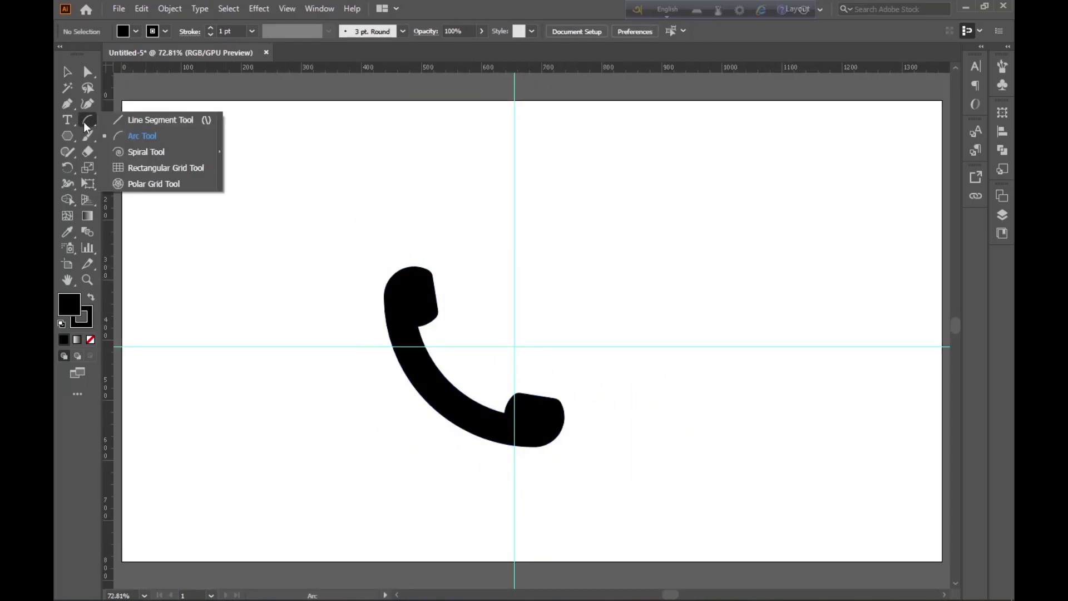
Draw an equal-sided arc of about 126 px inside the handset's inner curve.
key(shift)
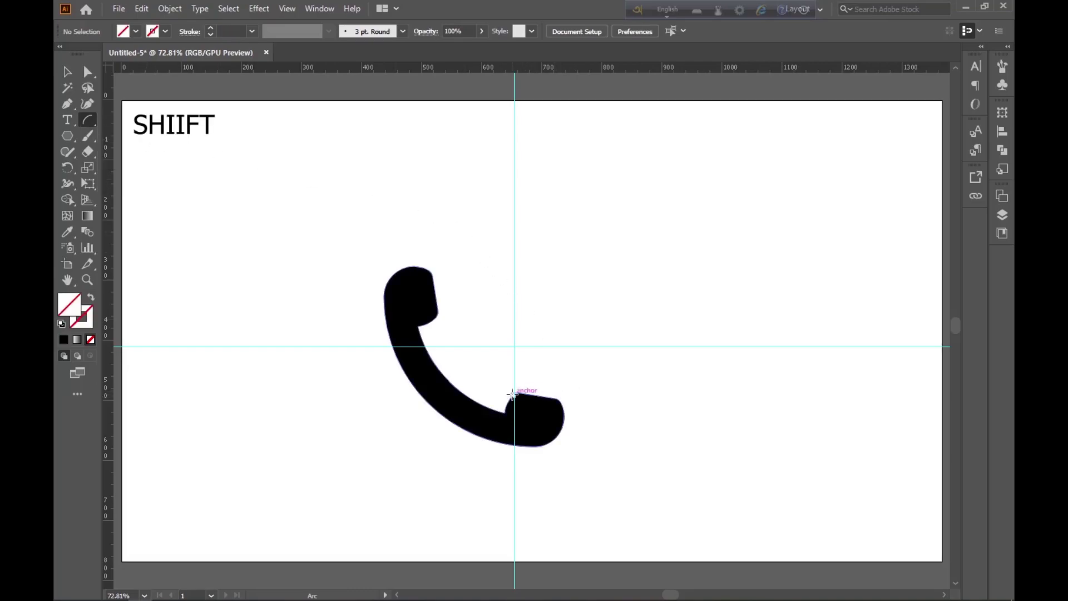
drag(512, 394, 472, 318)
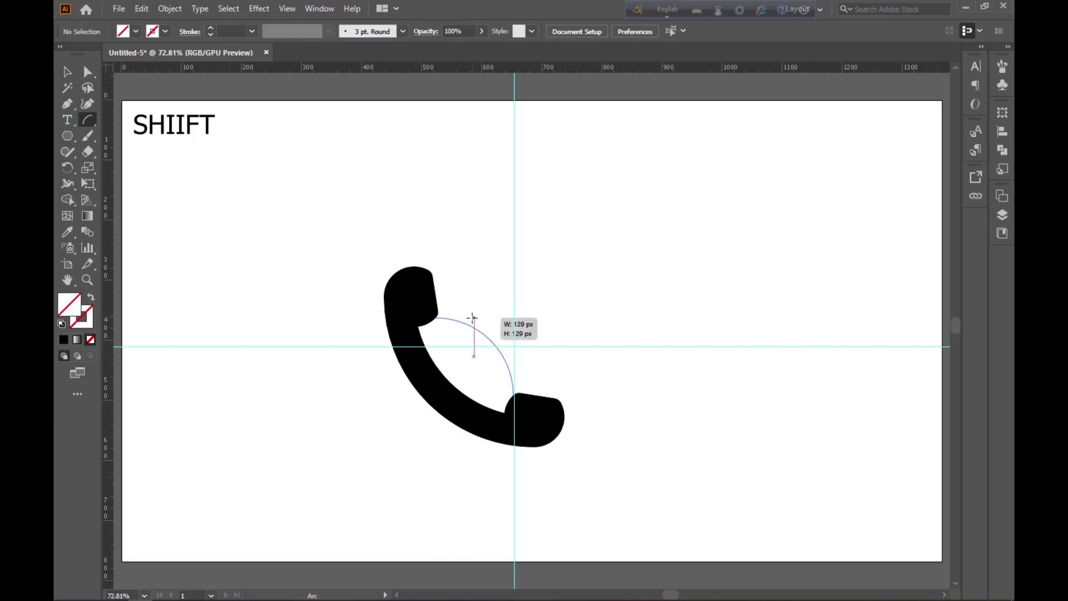
drag(472, 318, 472, 318)
Give the arc a 20 pt stroke with Round Cap and Round Join.
click(253, 31)
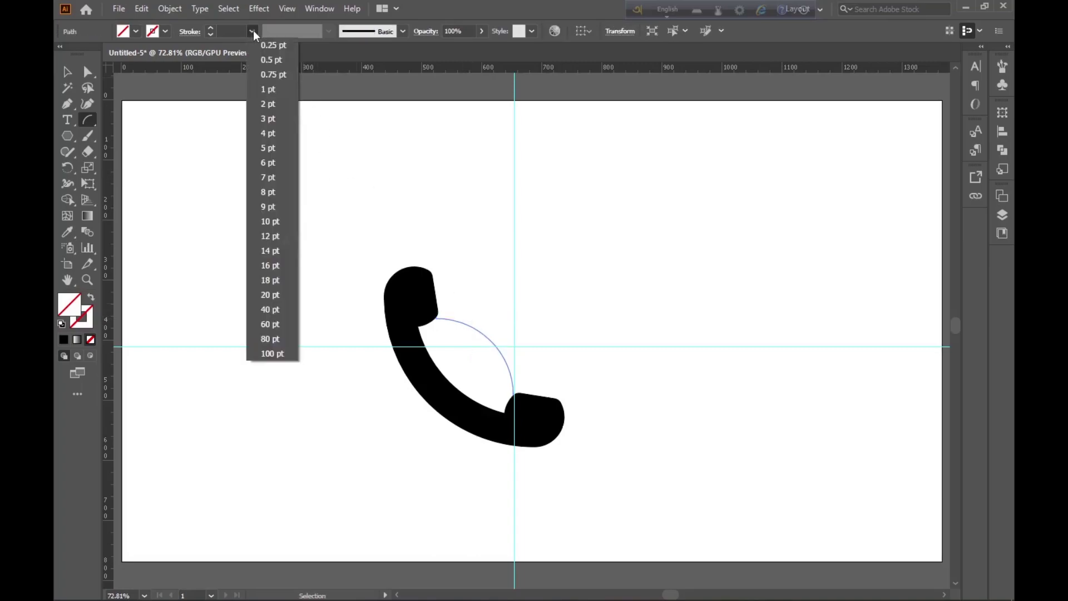
click(270, 294)
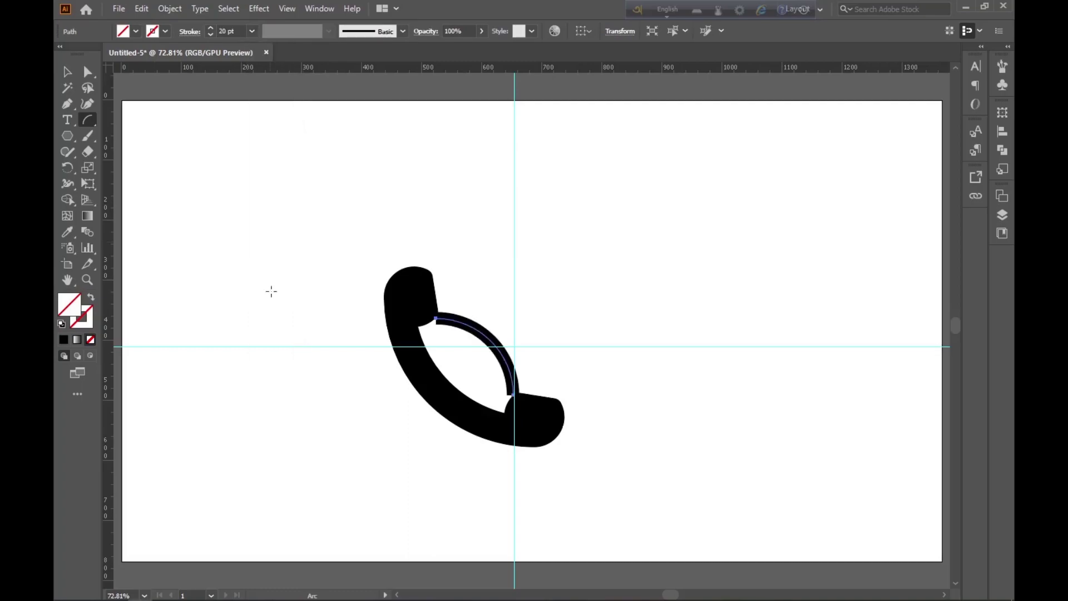
click(190, 32)
click(120, 66)
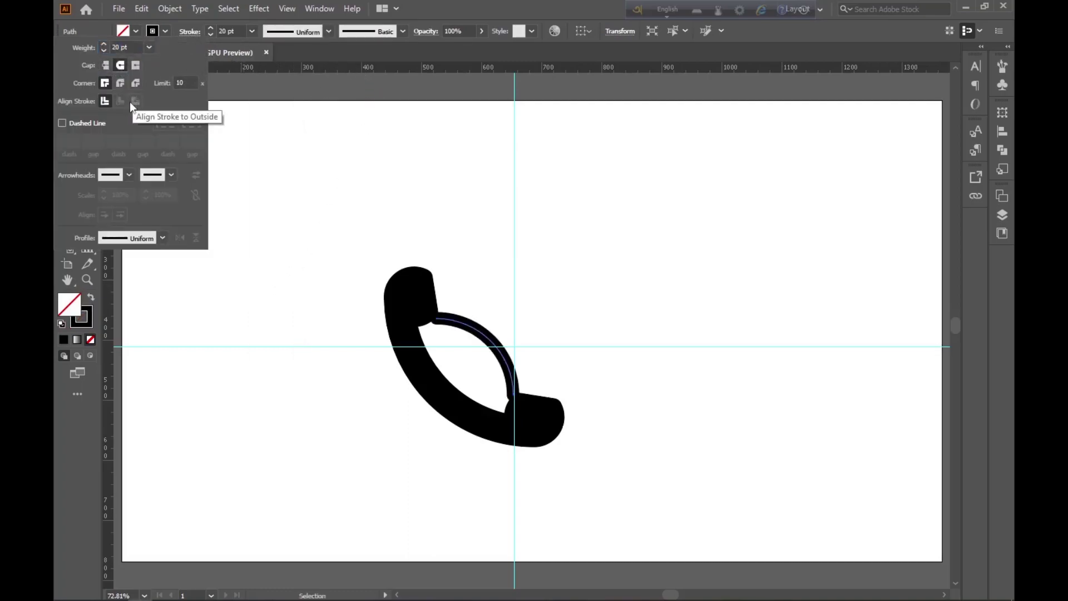
click(120, 84)
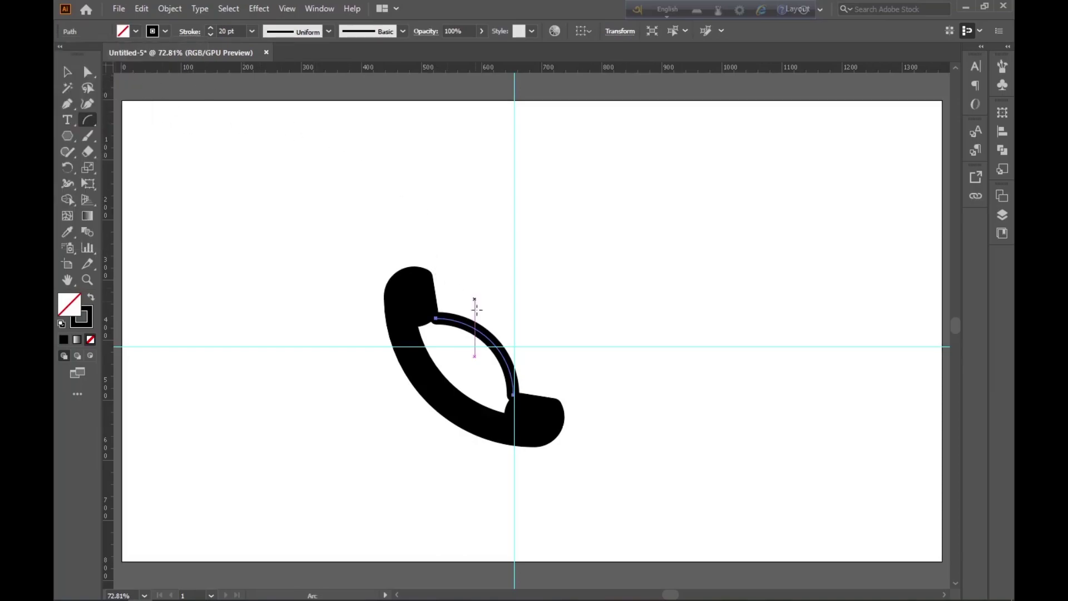
Copy the arc outward, scale the copy to about 299 px, then select both arcs.
click(67, 71)
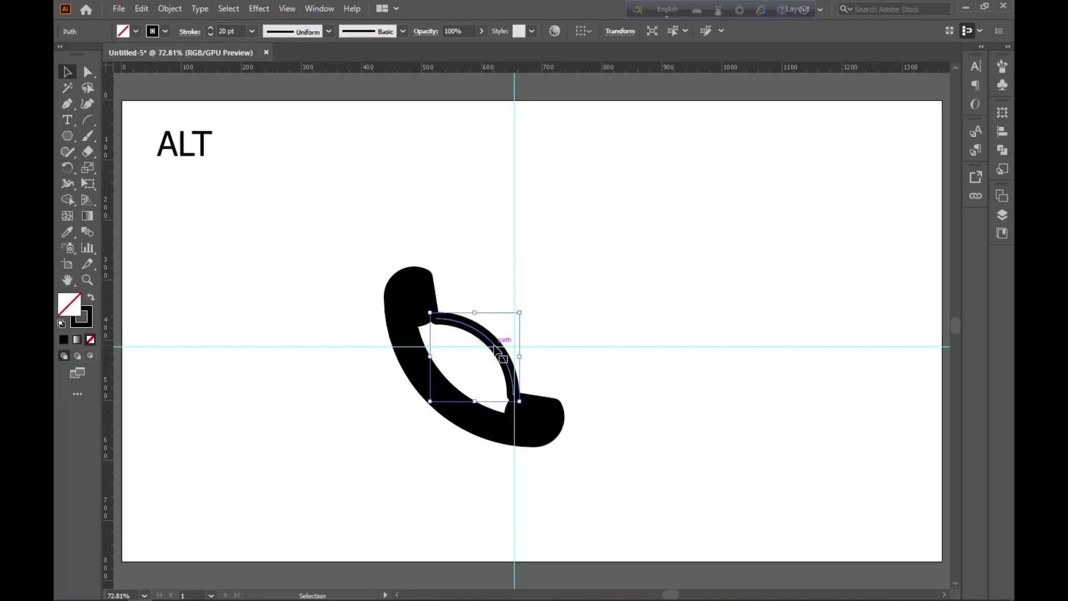
mouse_move(495, 347)
mouse_down()
mouse_move(534, 290)
mouse_move(548, 293)
mouse_up()
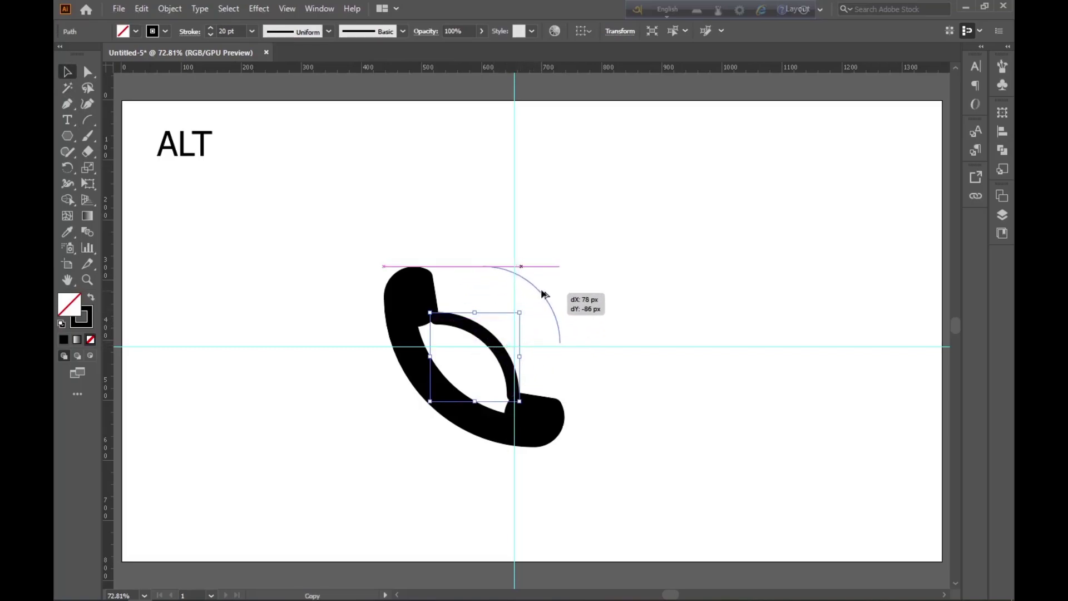
drag(548, 293, 542, 296)
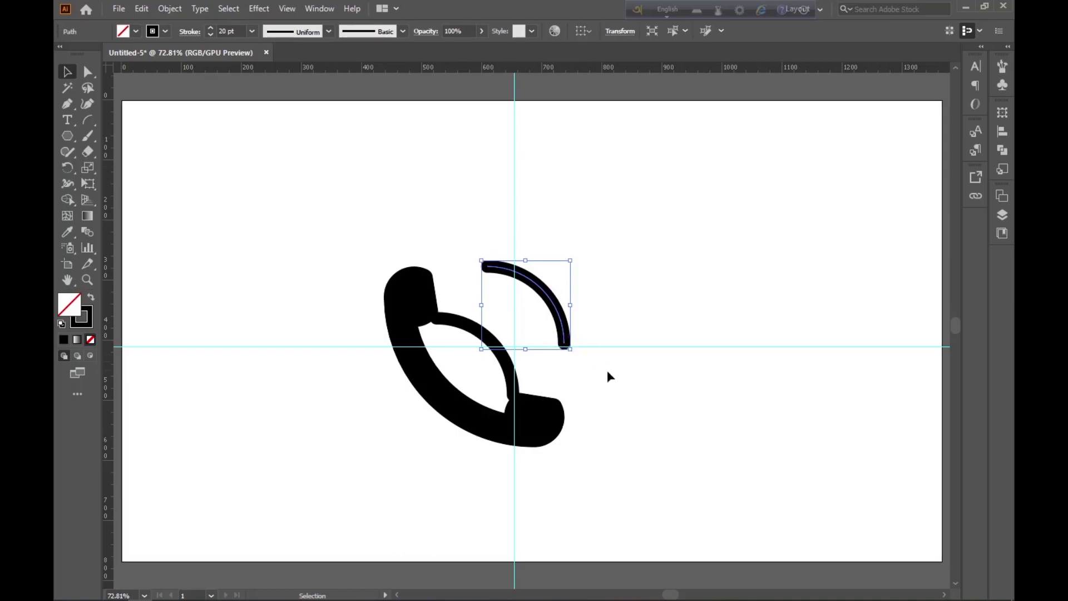
drag(571, 349, 630, 432)
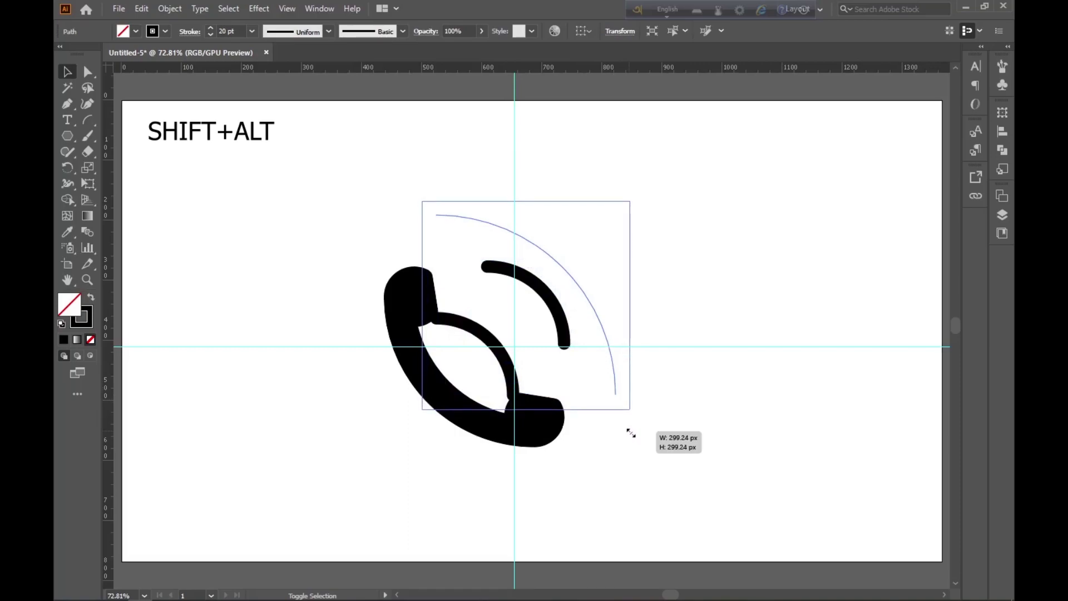
drag(631, 433, 614, 414)
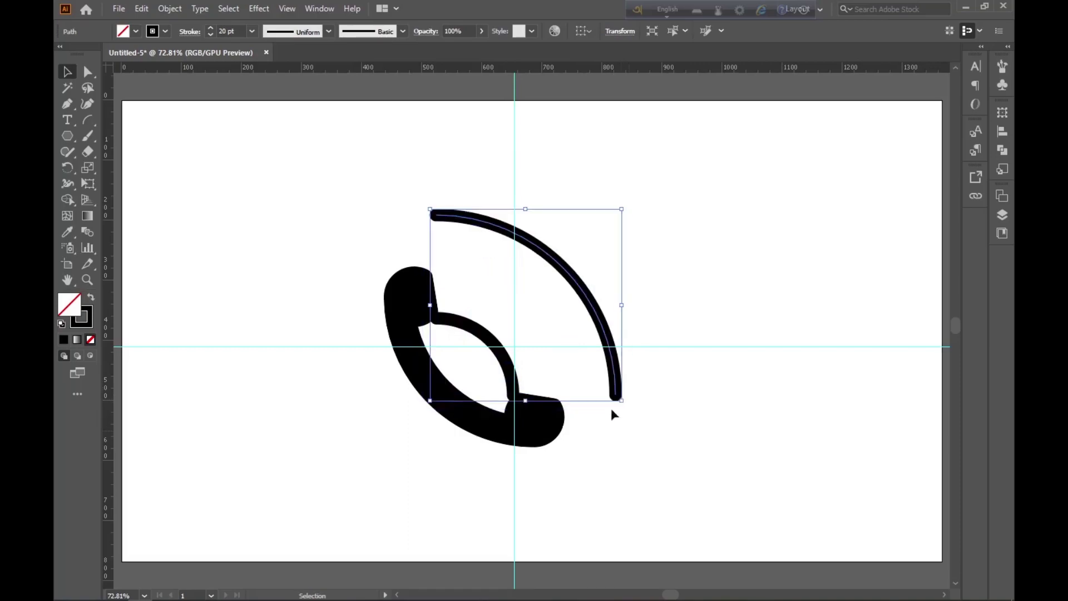
click(257, 132)
drag(462, 341, 624, 303)
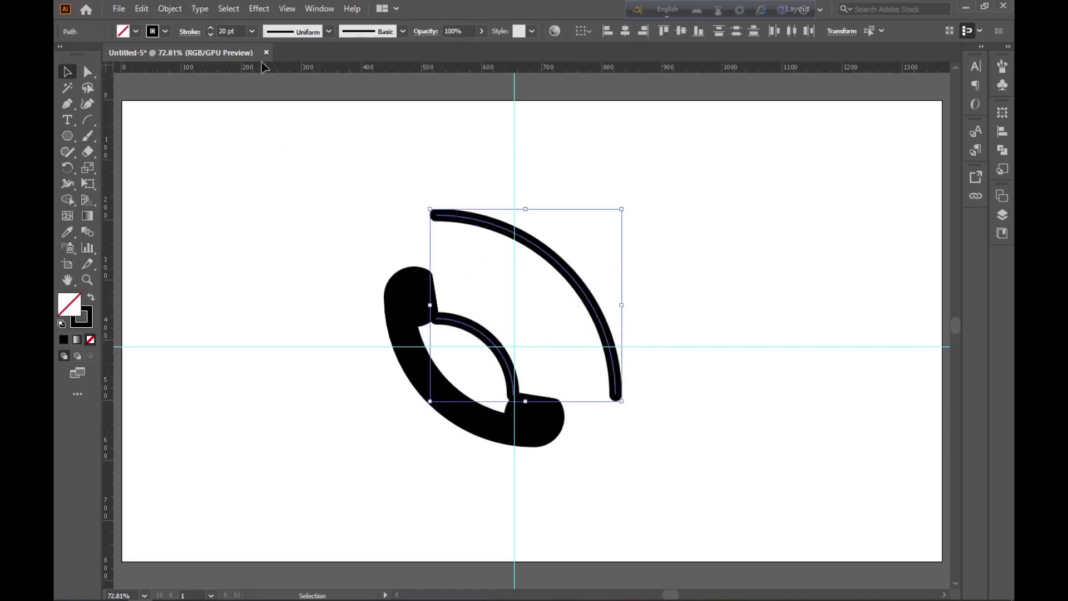
Blend the inner and outer arcs to add a middle arc, then expand the blend.
click(169, 8)
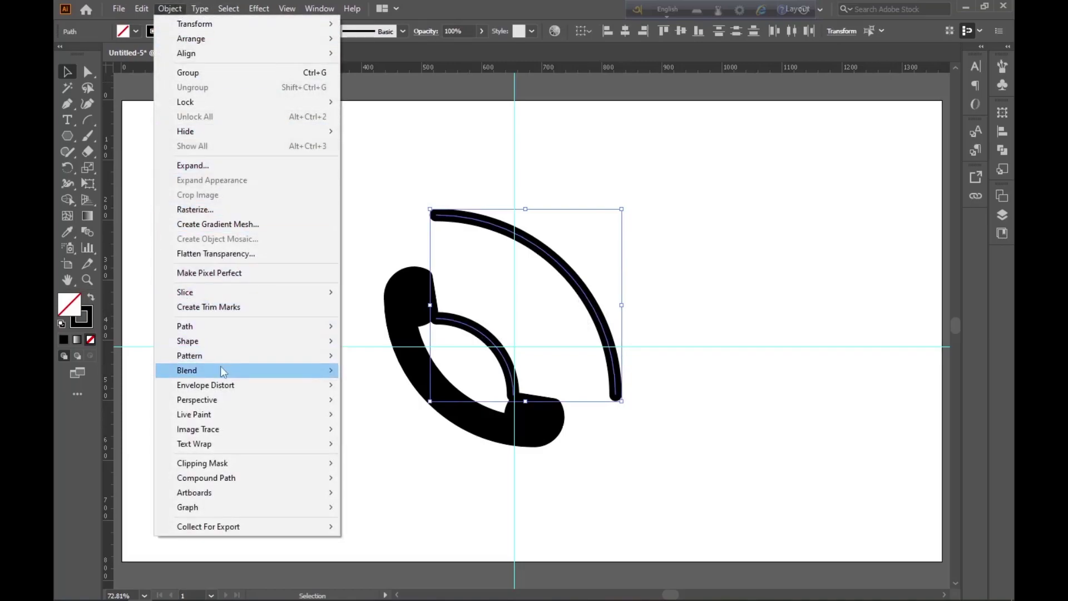
mouse_move(187, 369)
click(368, 371)
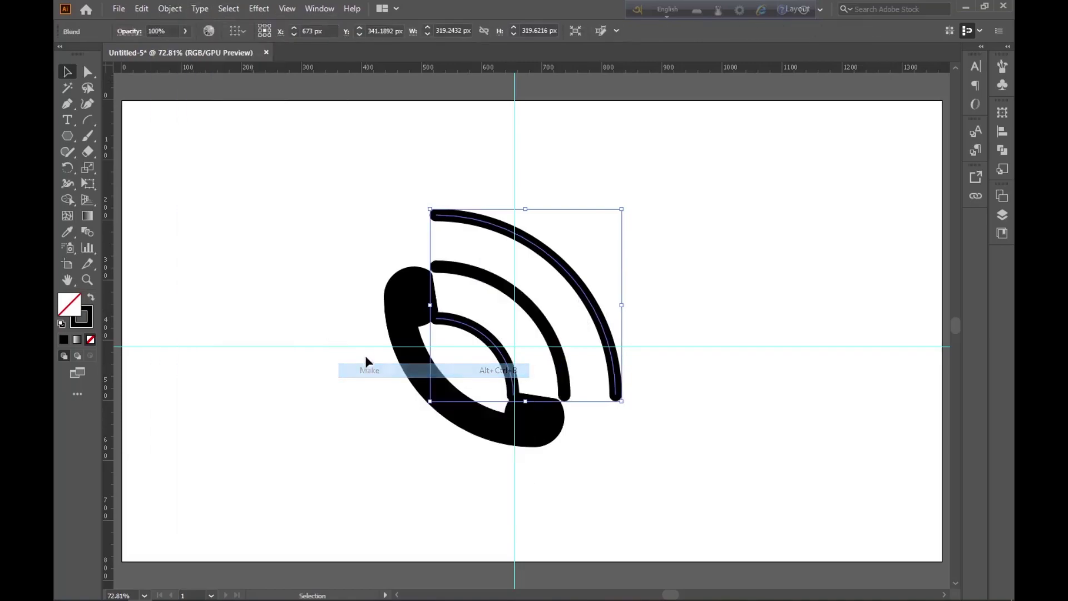
click(170, 9)
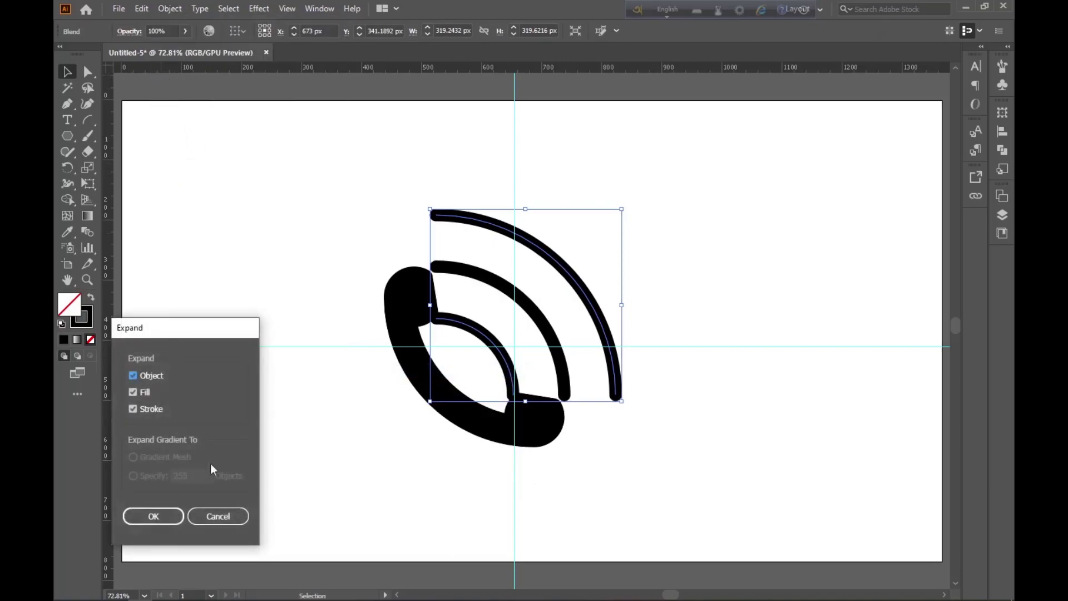
click(170, 515)
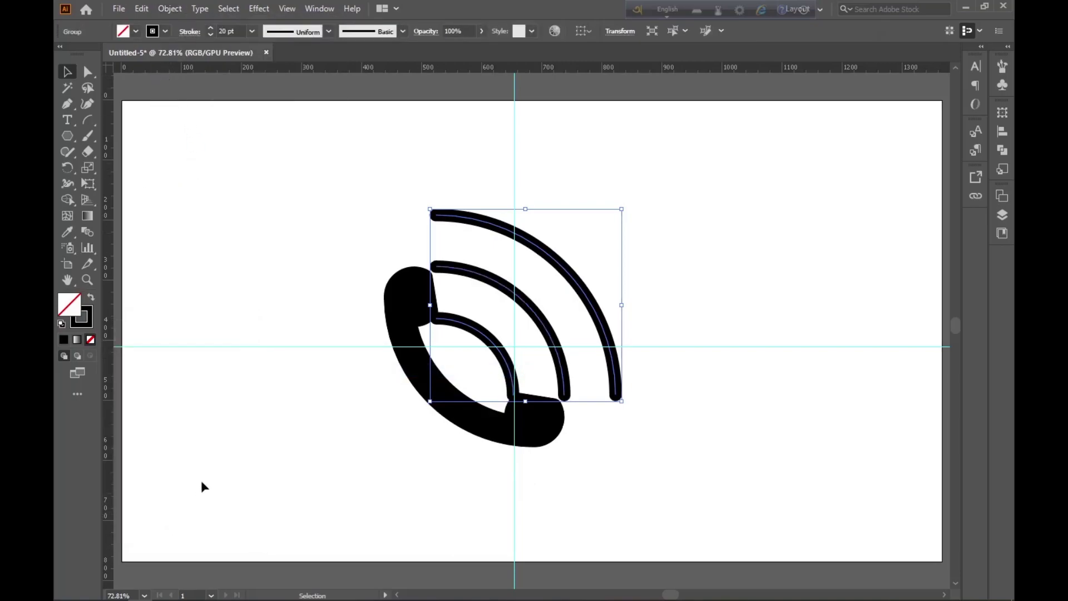
Expand the three arcs' strokes into filled shapes and nudge them up and right.
click(170, 9)
click(187, 164)
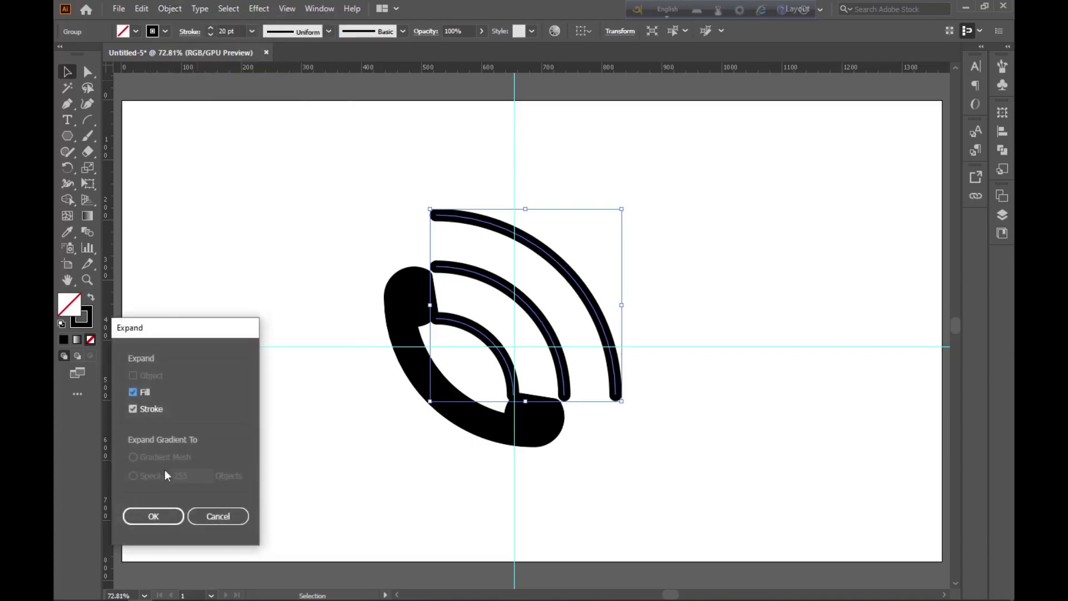
click(153, 516)
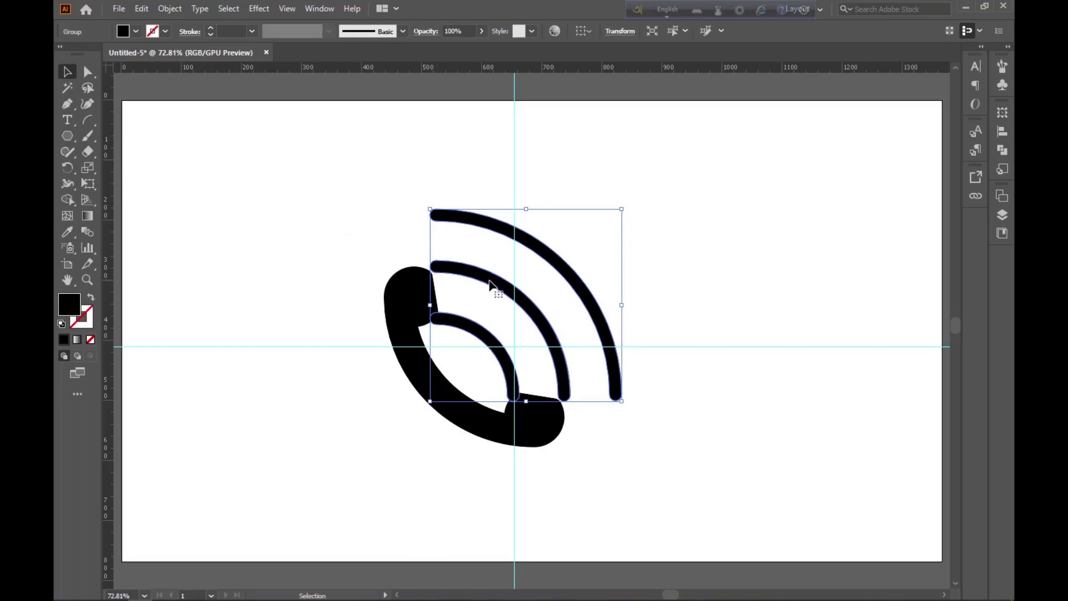
drag(496, 281, 518, 259)
Fill the whole phone icon, handset and arcs, with bright green.
click(380, 230)
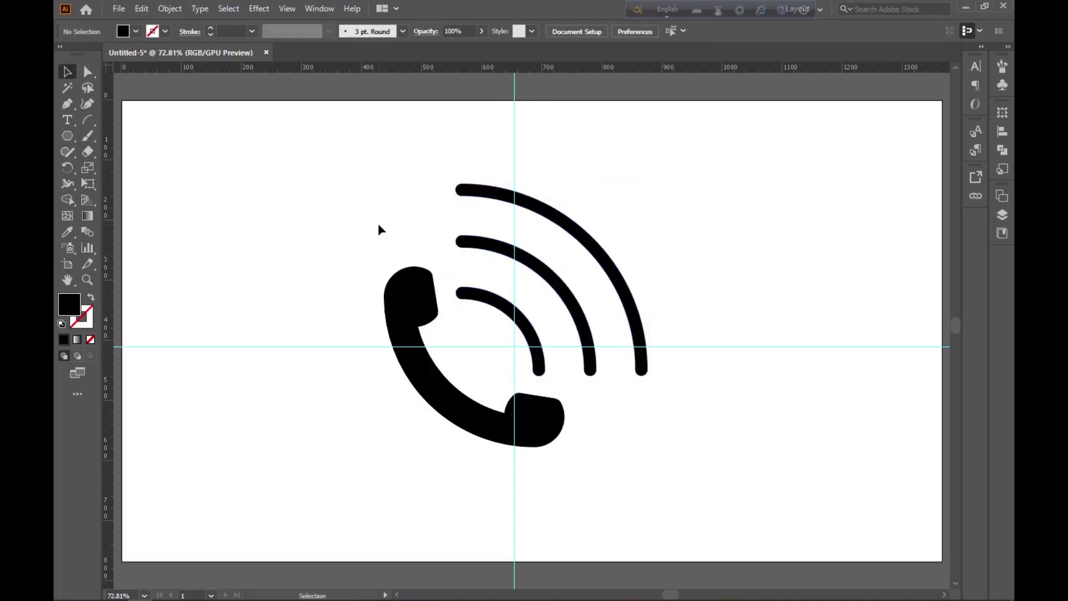
scroll(339, 196, down, 3)
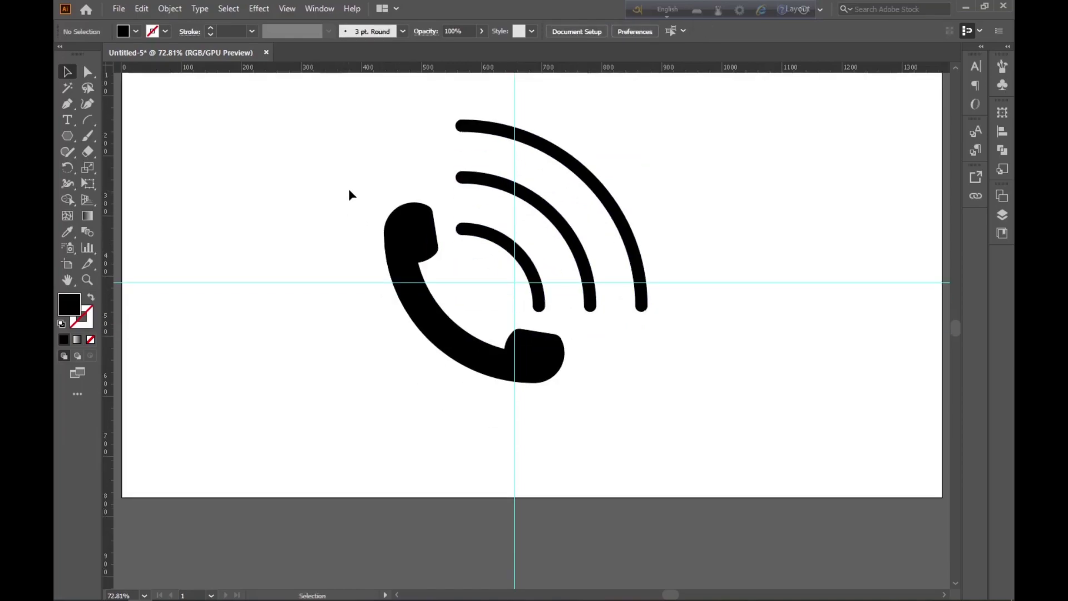
drag(363, 110, 588, 405)
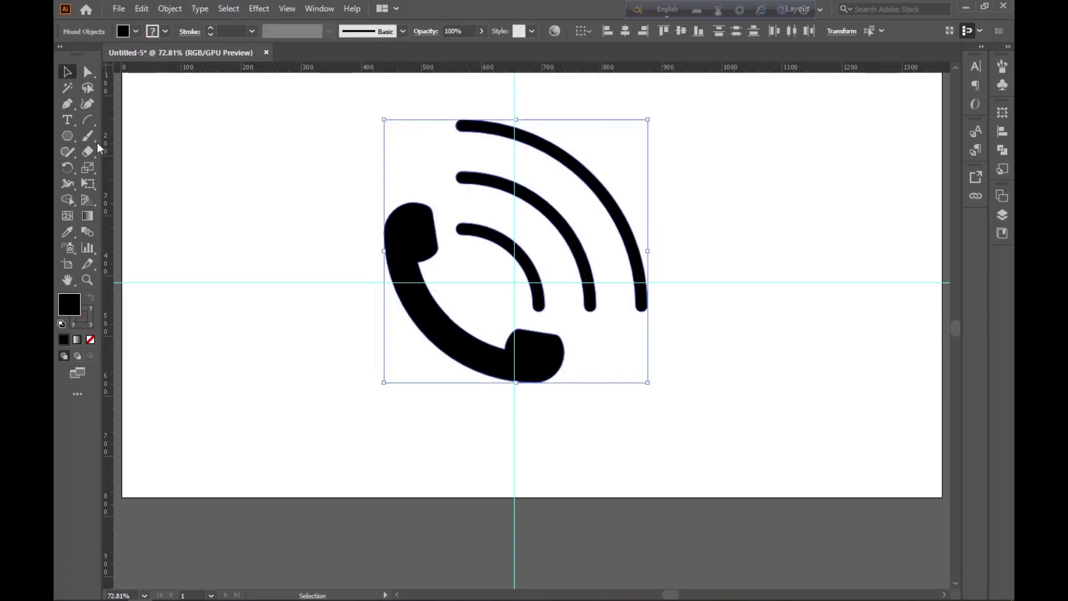
click(136, 31)
click(118, 53)
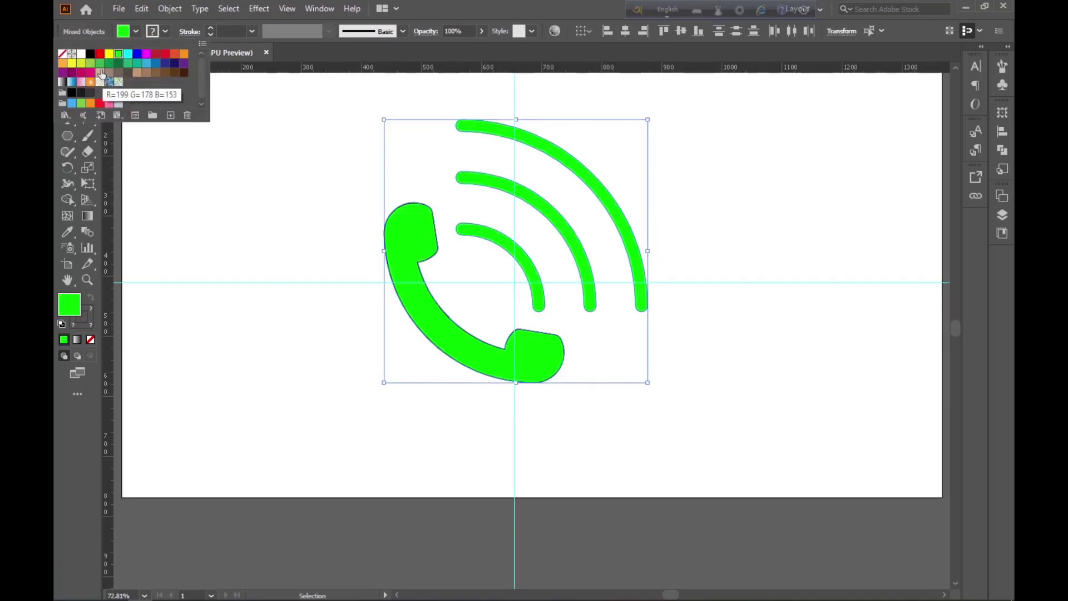
Set the handset's stroke to None to remove its dark outline.
click(246, 123)
click(262, 125)
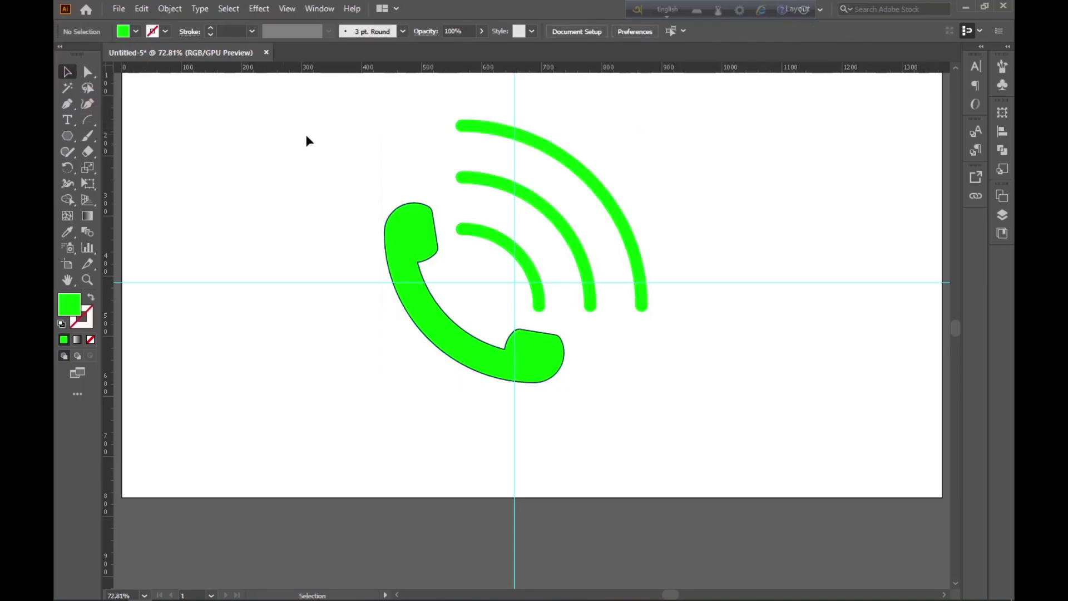
click(406, 226)
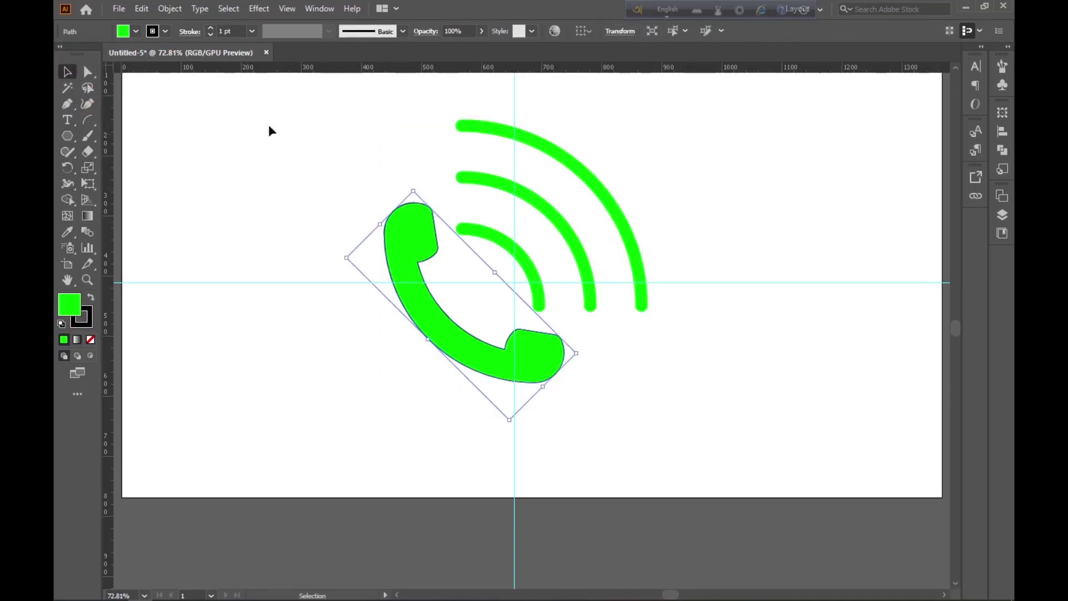
click(135, 31)
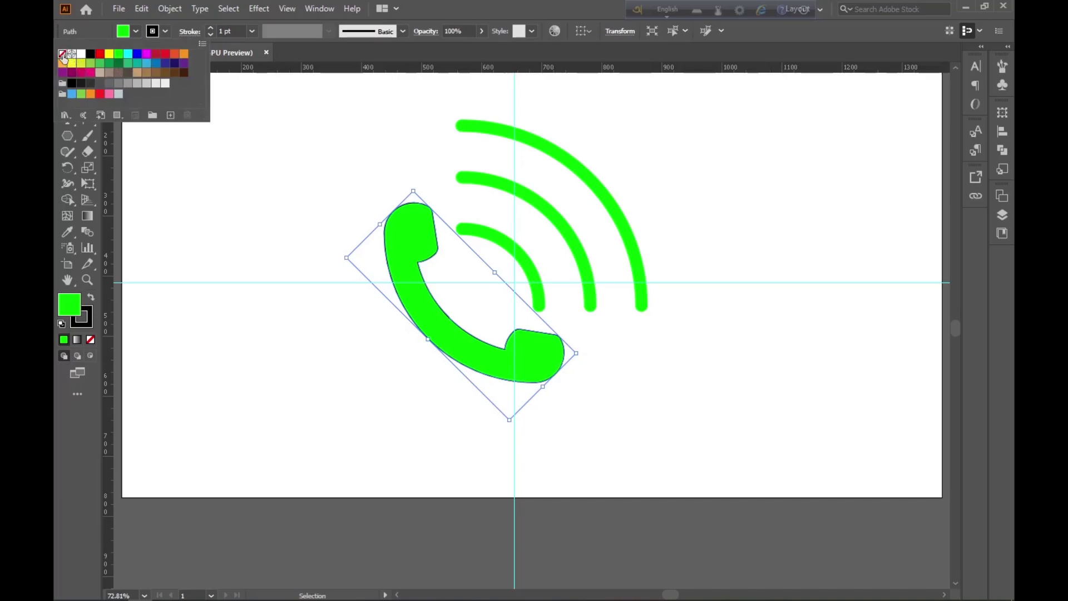
click(62, 54)
click(172, 167)
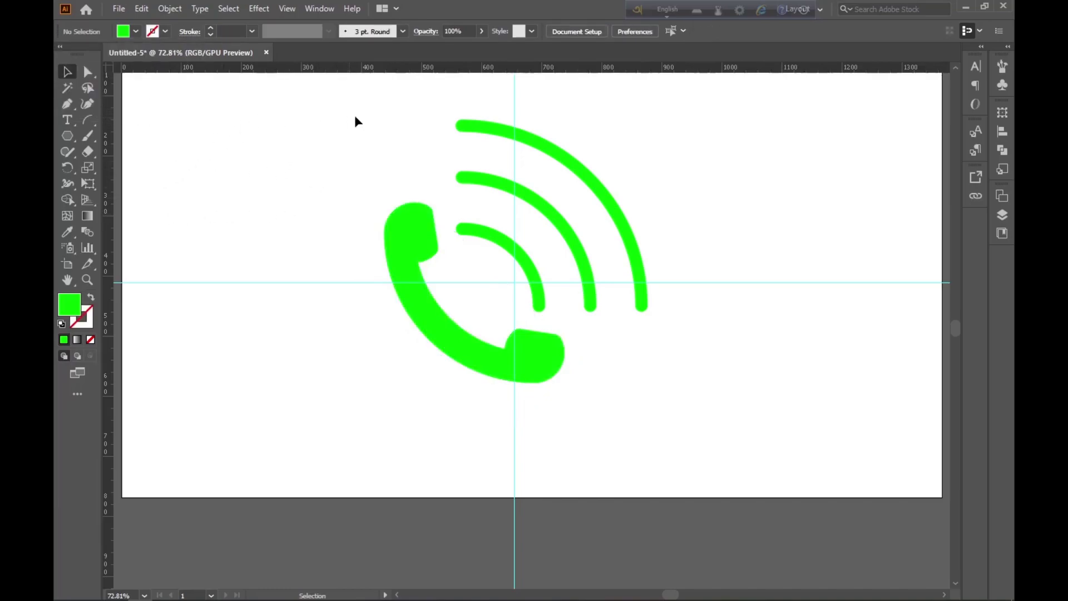
drag(342, 94, 581, 406)
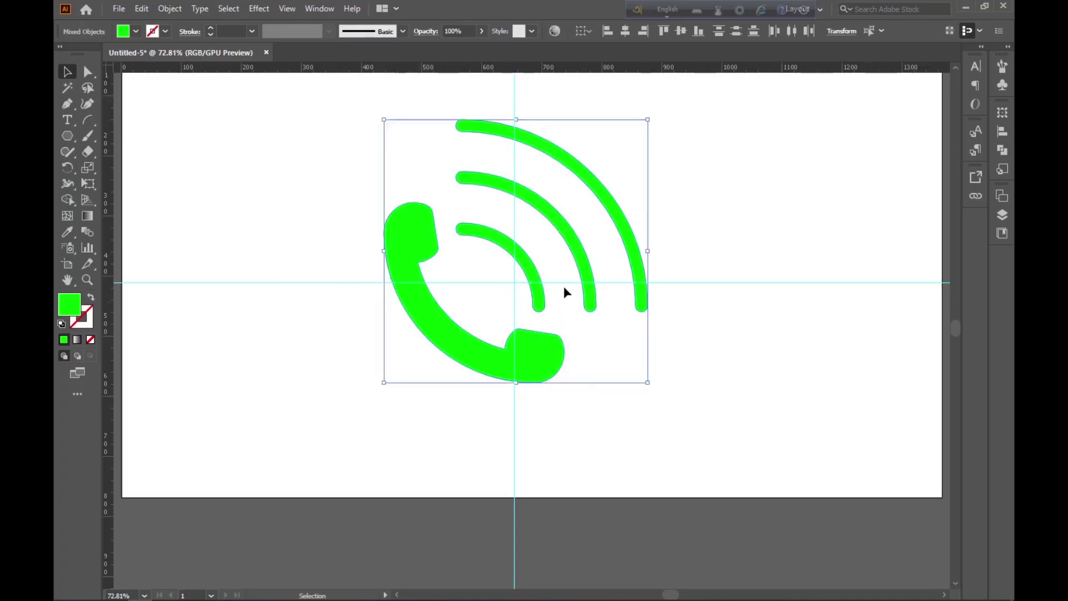